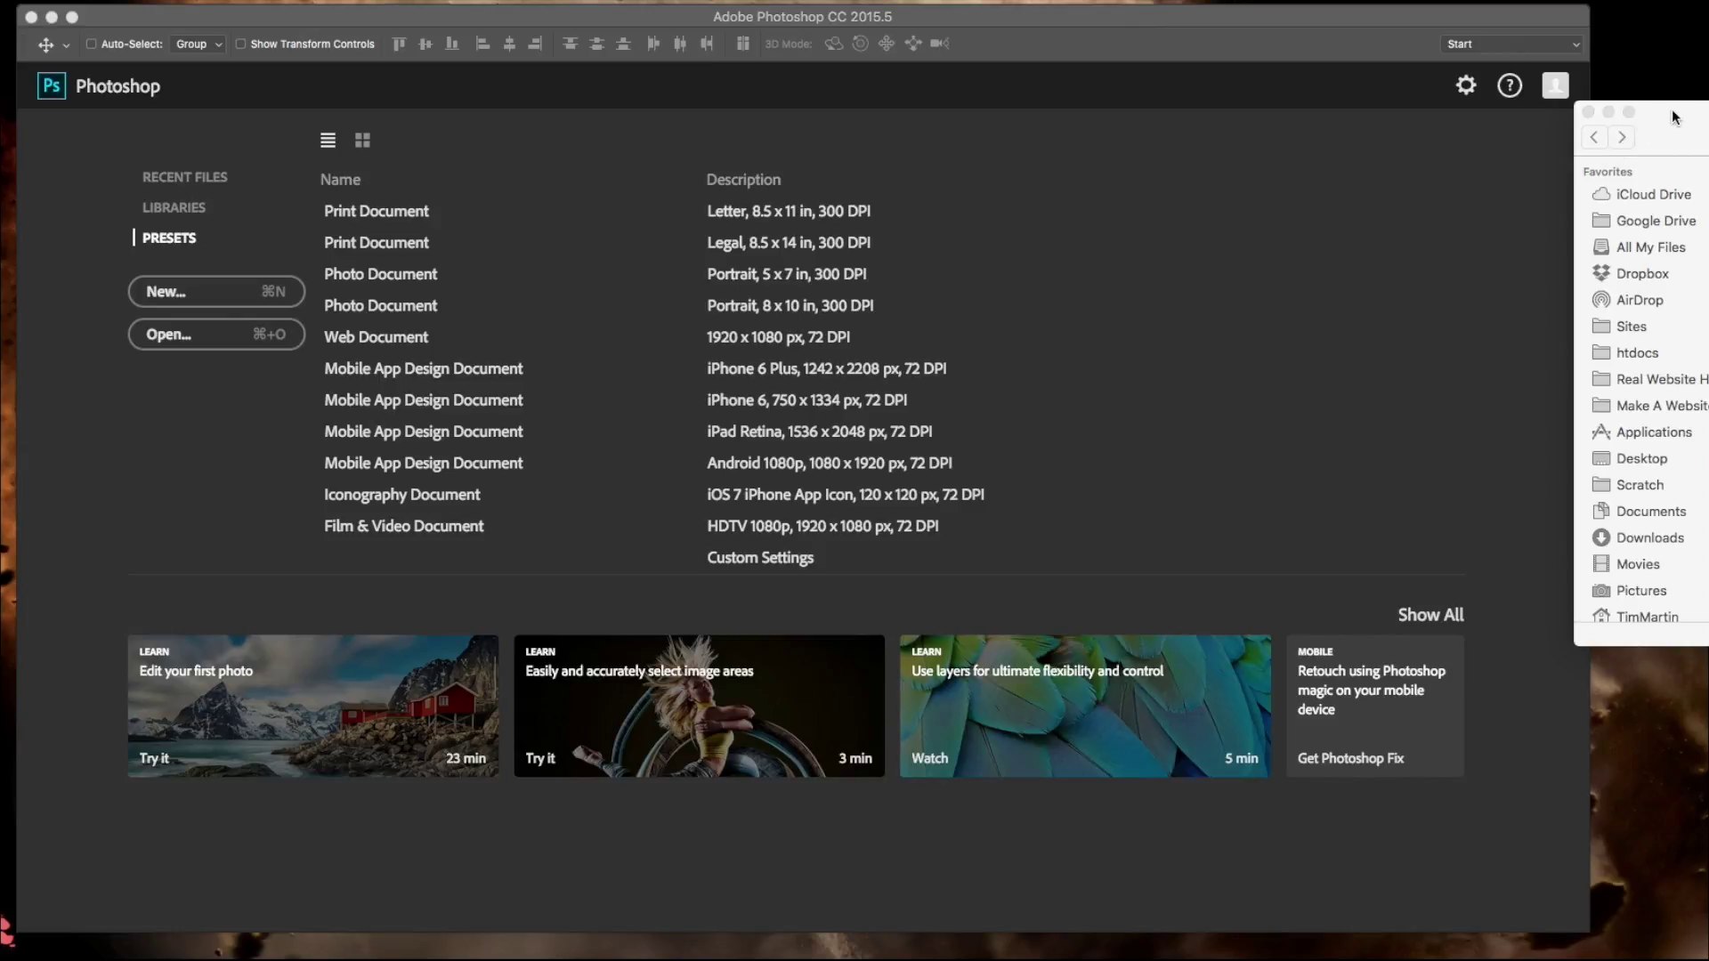
Open the Raw Images folder in Finder and move its window to the right of the screen.
drag(1667, 114, 339, 143)
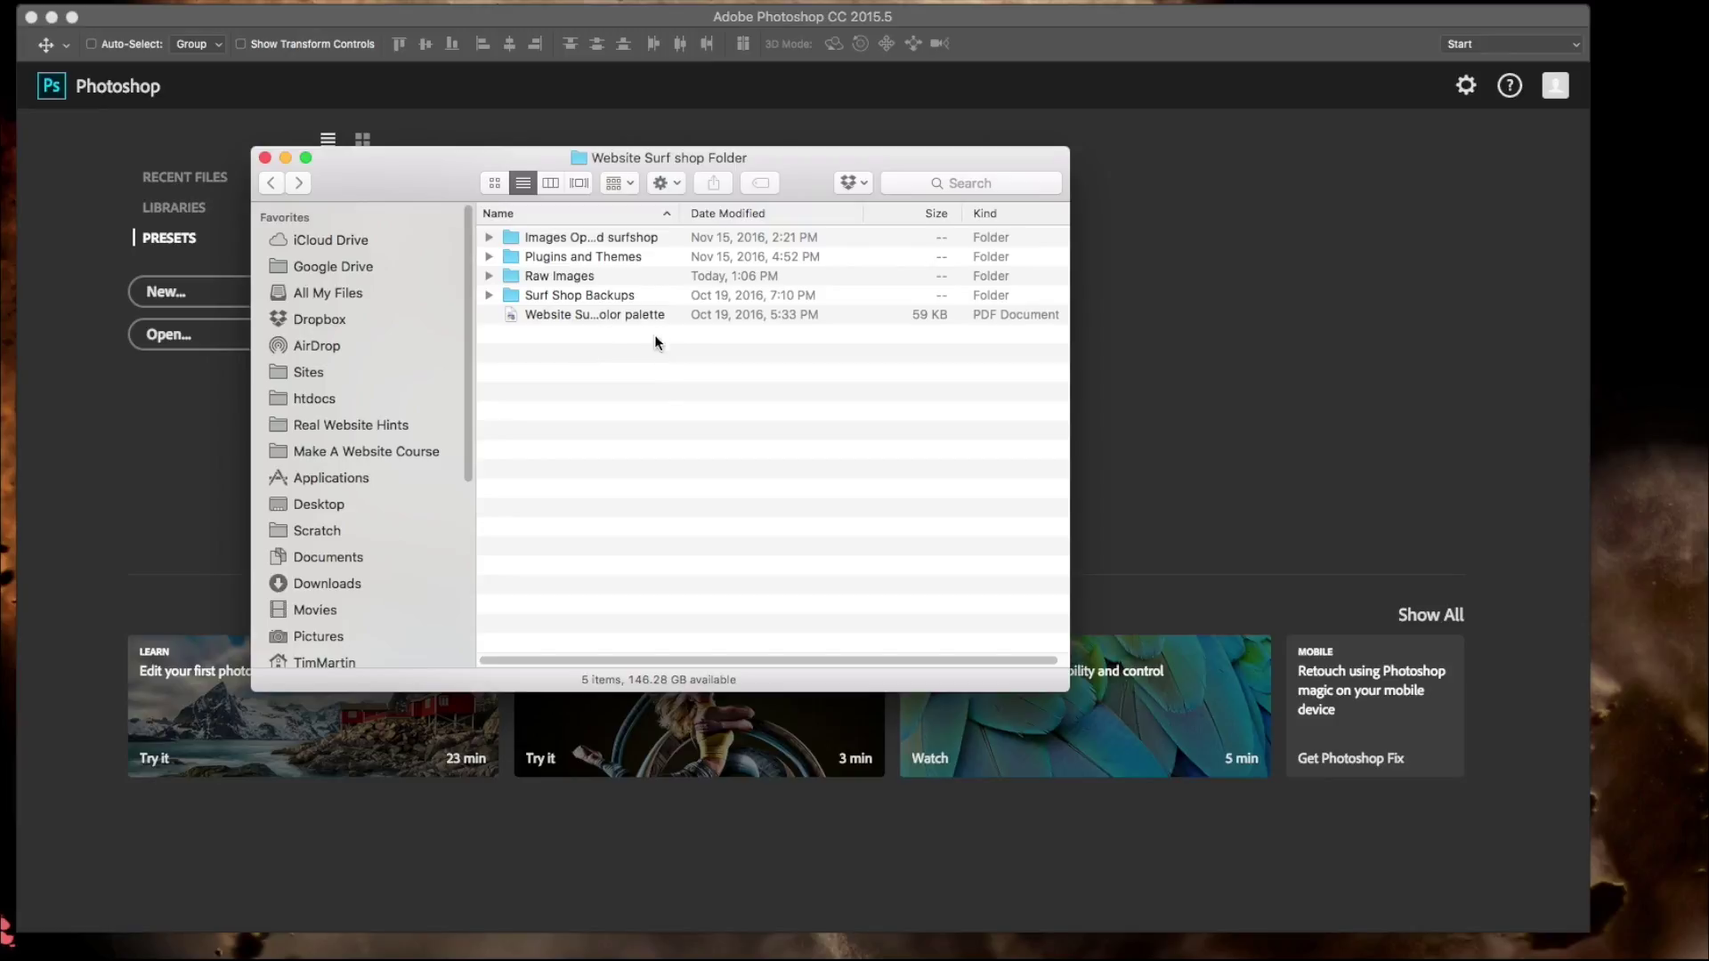
click(526, 281)
double_click(525, 278)
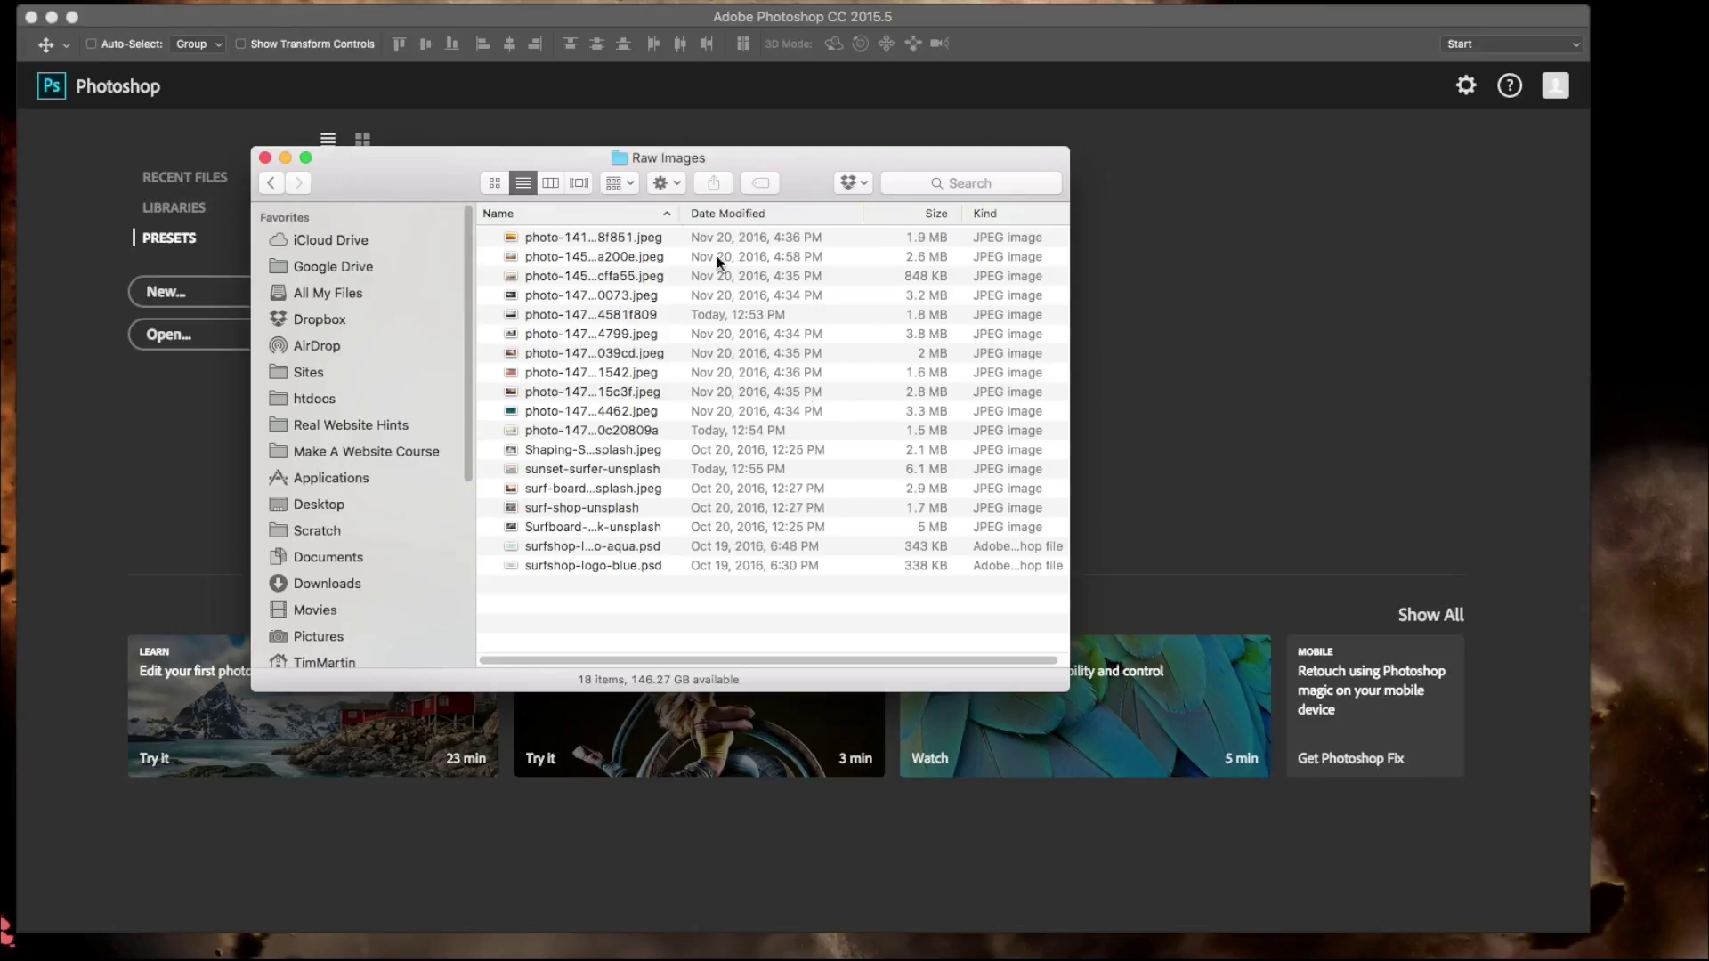
drag(445, 153, 1065, 136)
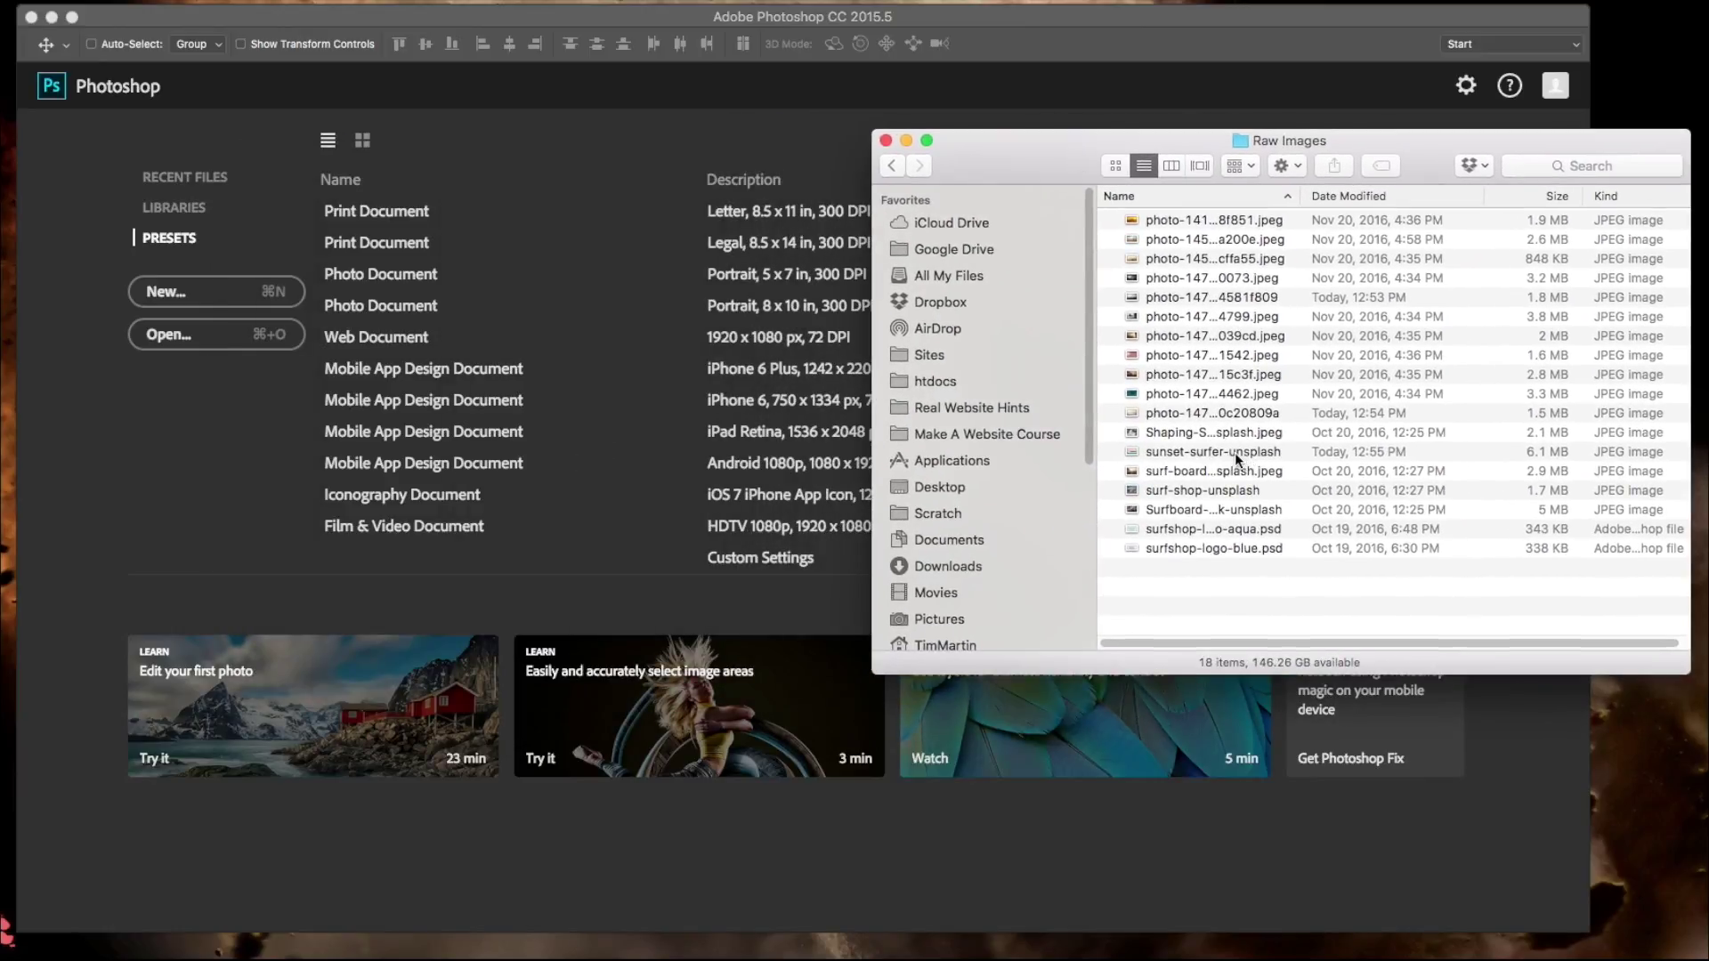
Drag sunset-surfer-unsplash.jpg from Finder onto Photoshop to open it as a document.
drag(1235, 452, 583, 365)
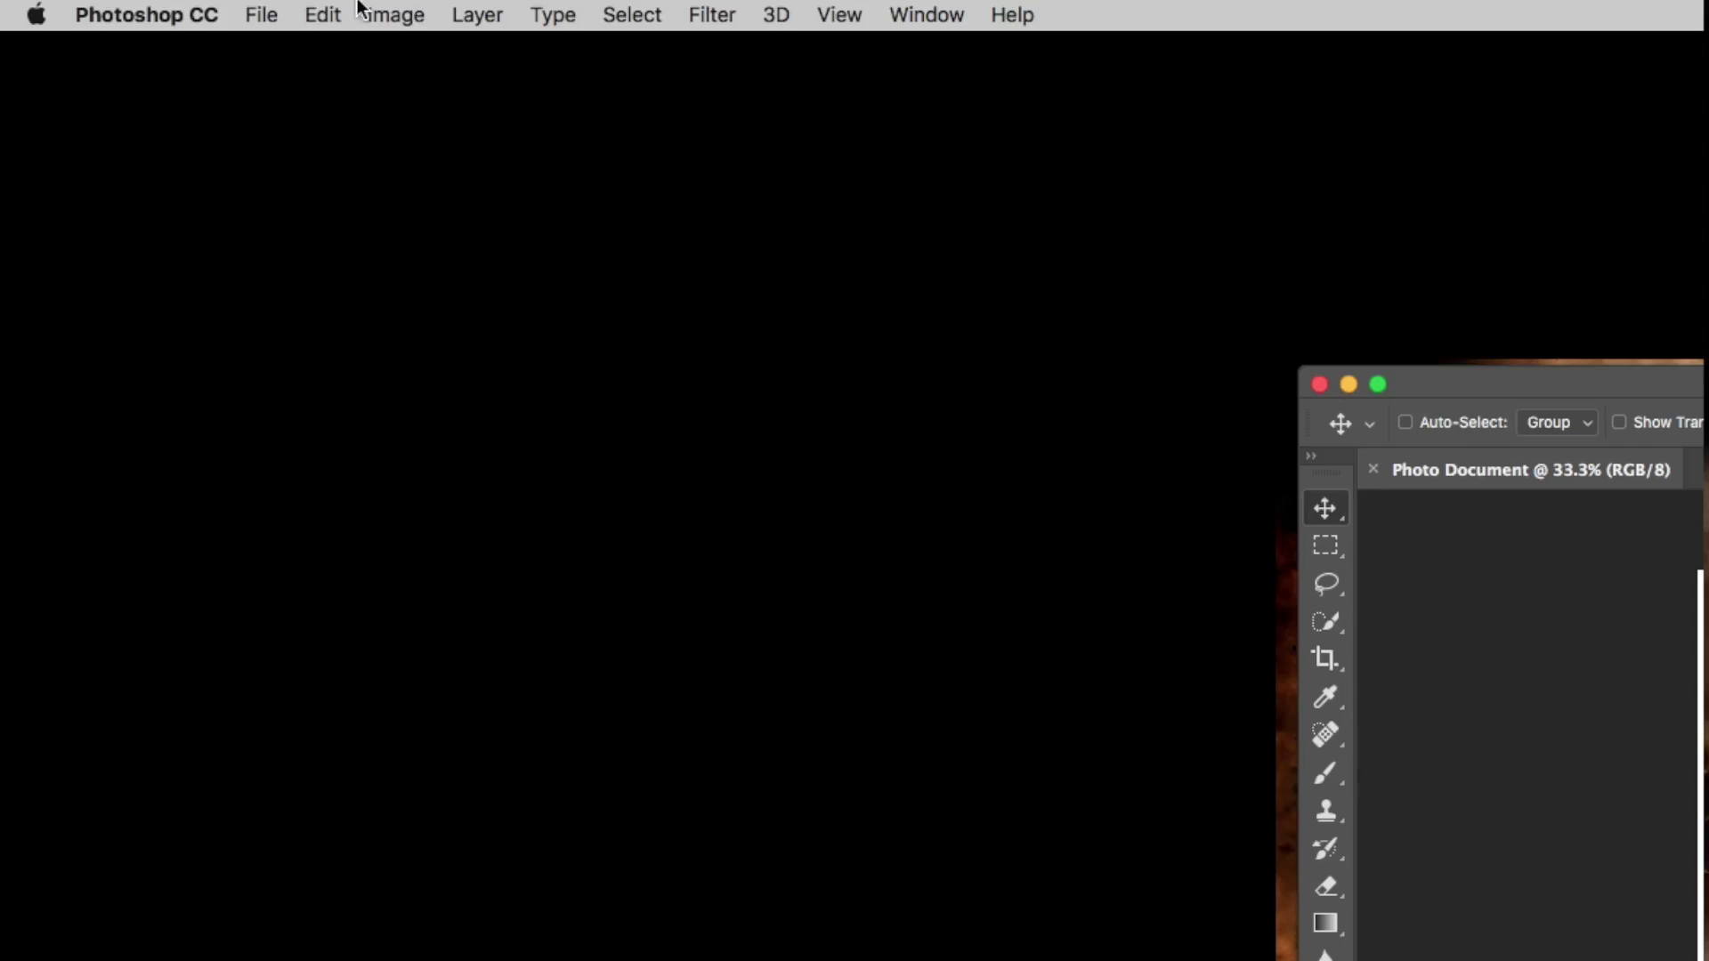
Open File > Export > Save for Web (Legacy) for the surfer photo and scroll the preview.
click(271, 13)
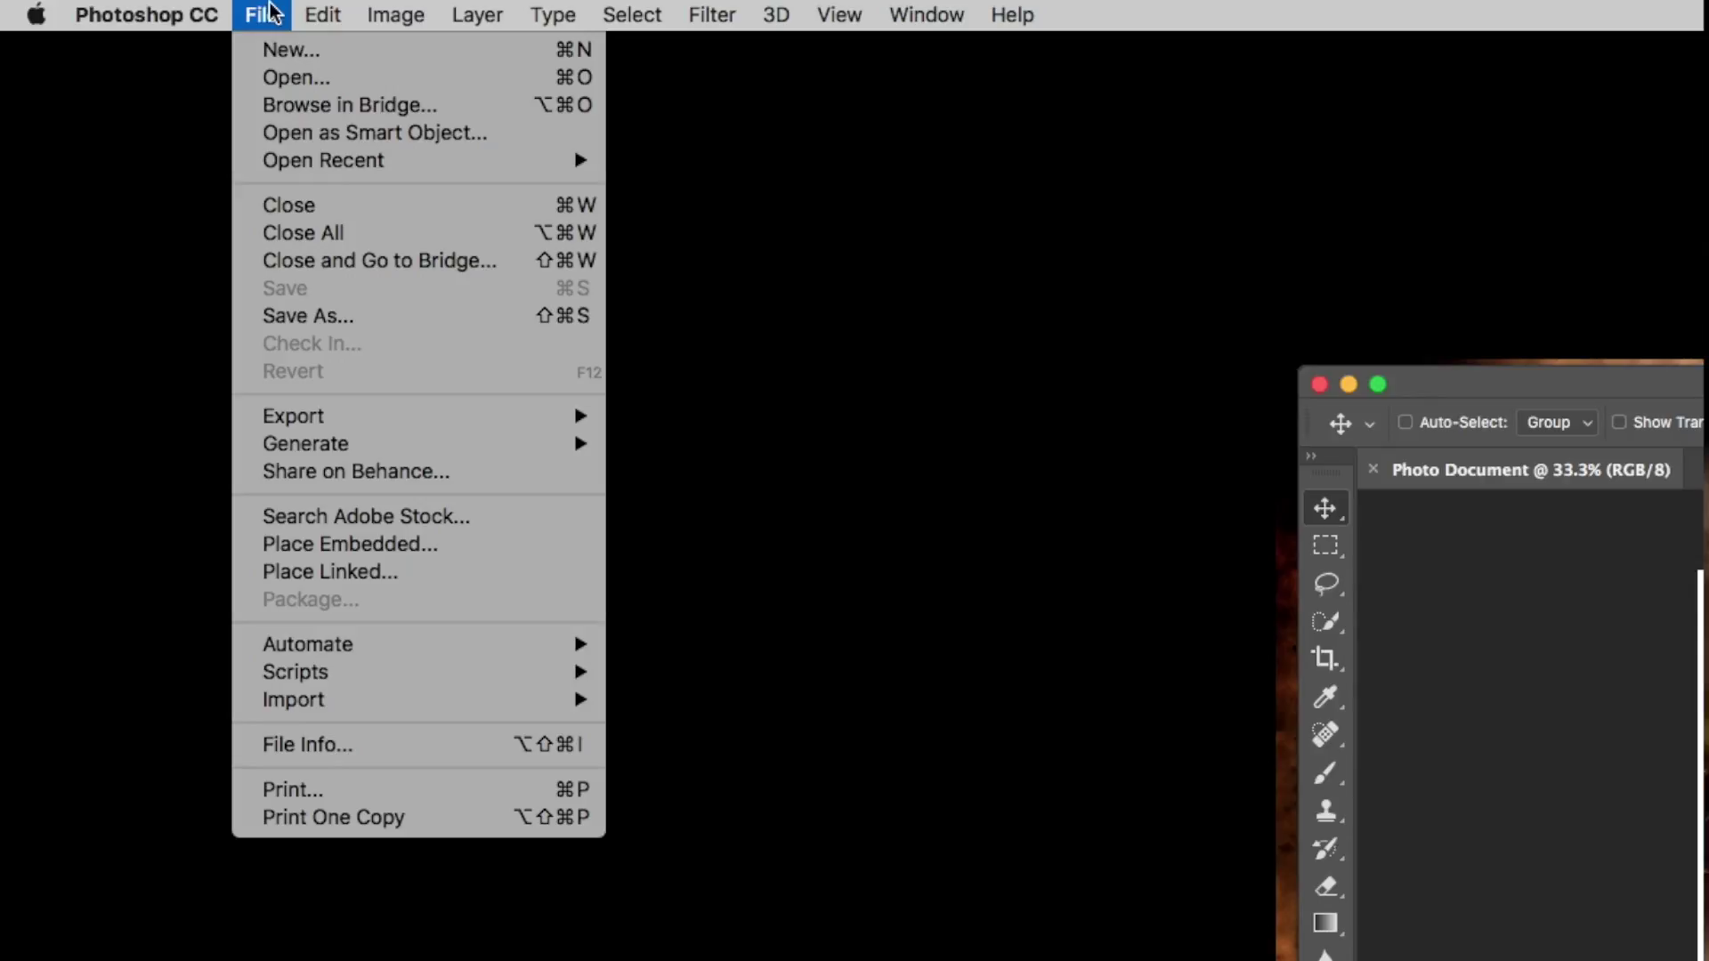
mouse_move(438, 411)
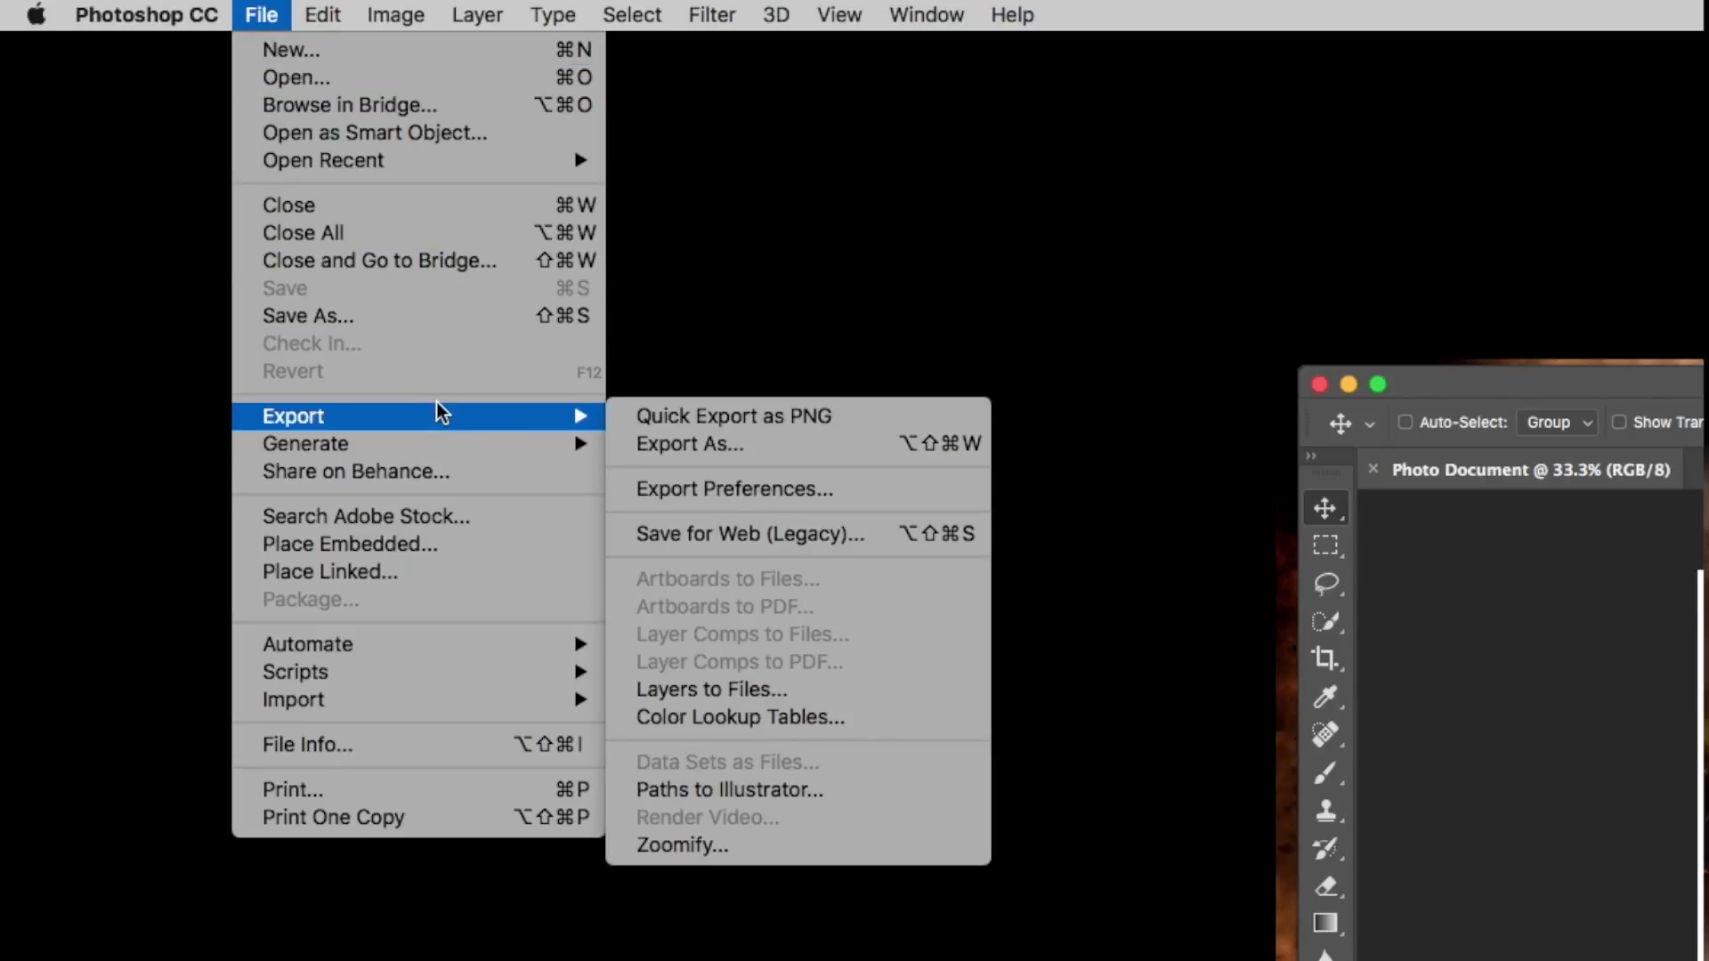
click(810, 544)
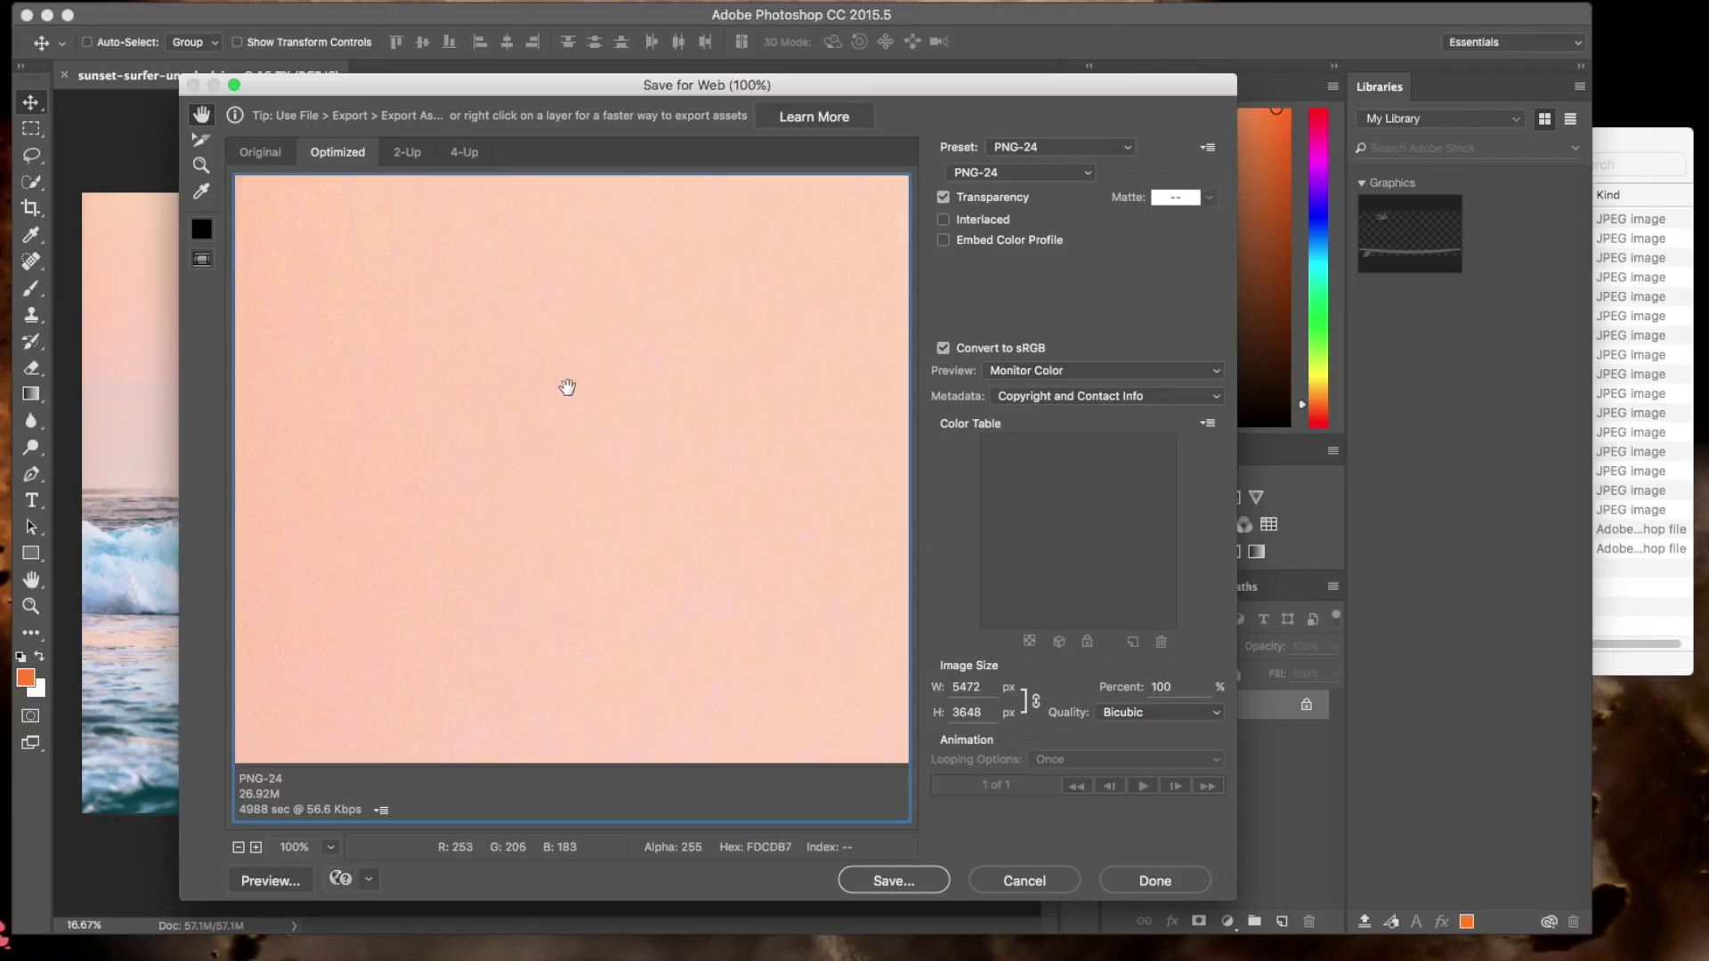
scroll(567, 387, down, 10)
scroll(566, 387, up, 6)
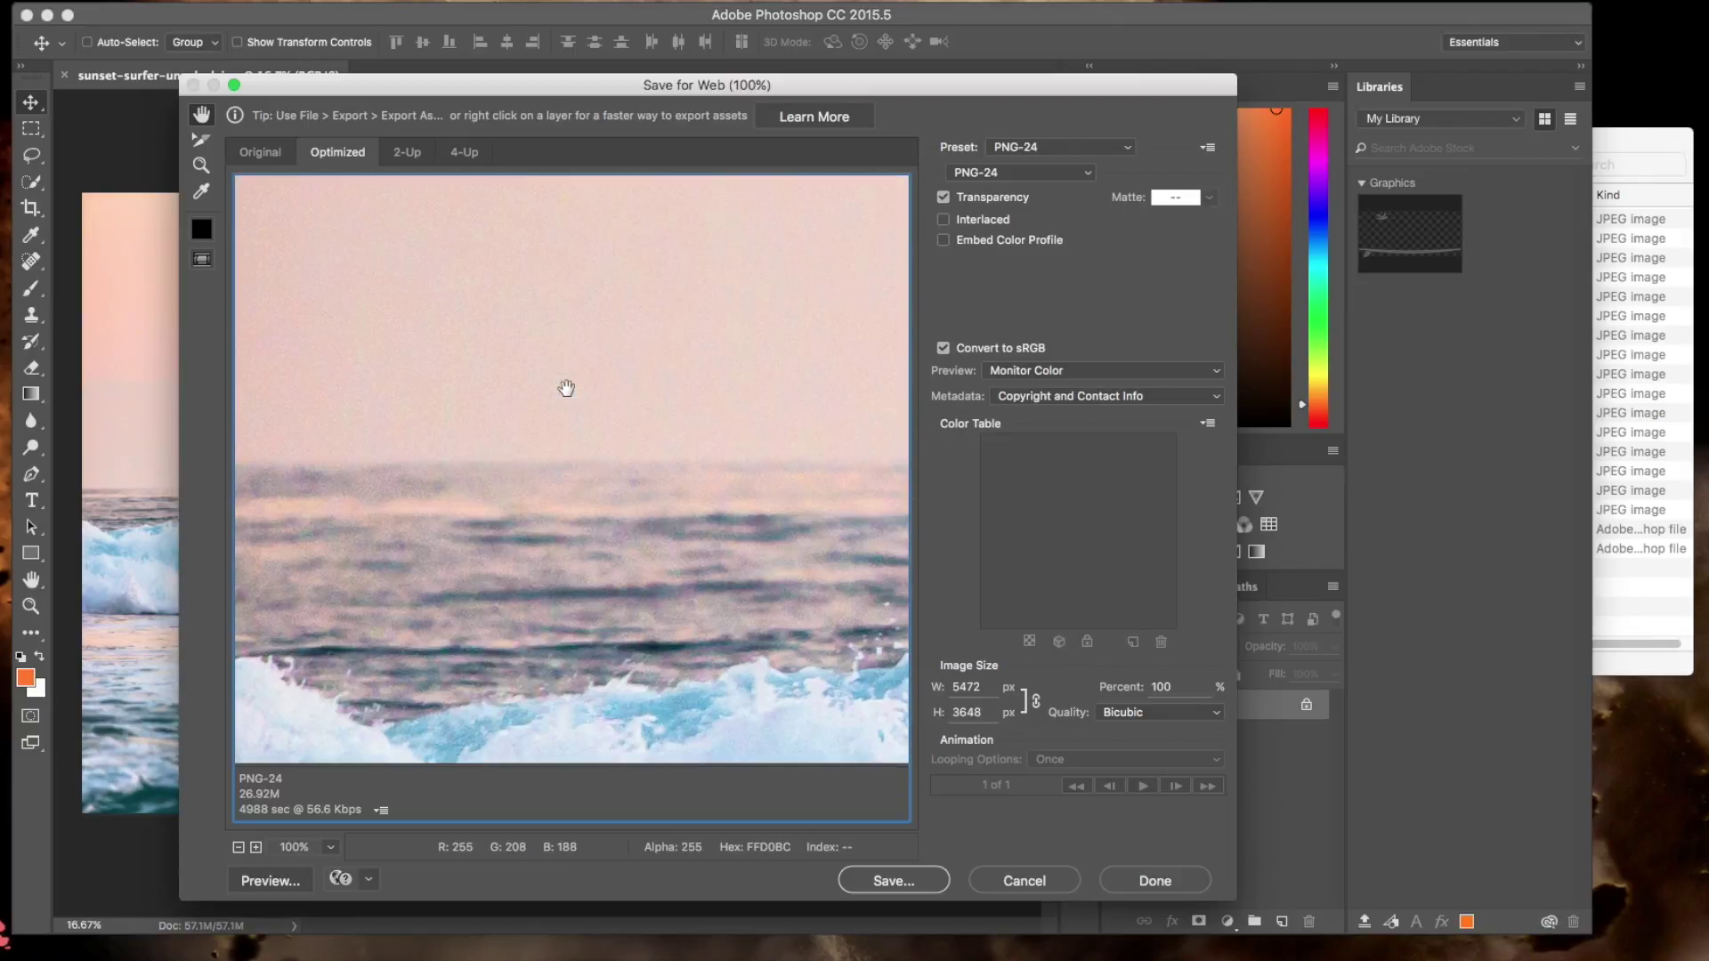
scroll(564, 427, down, 1)
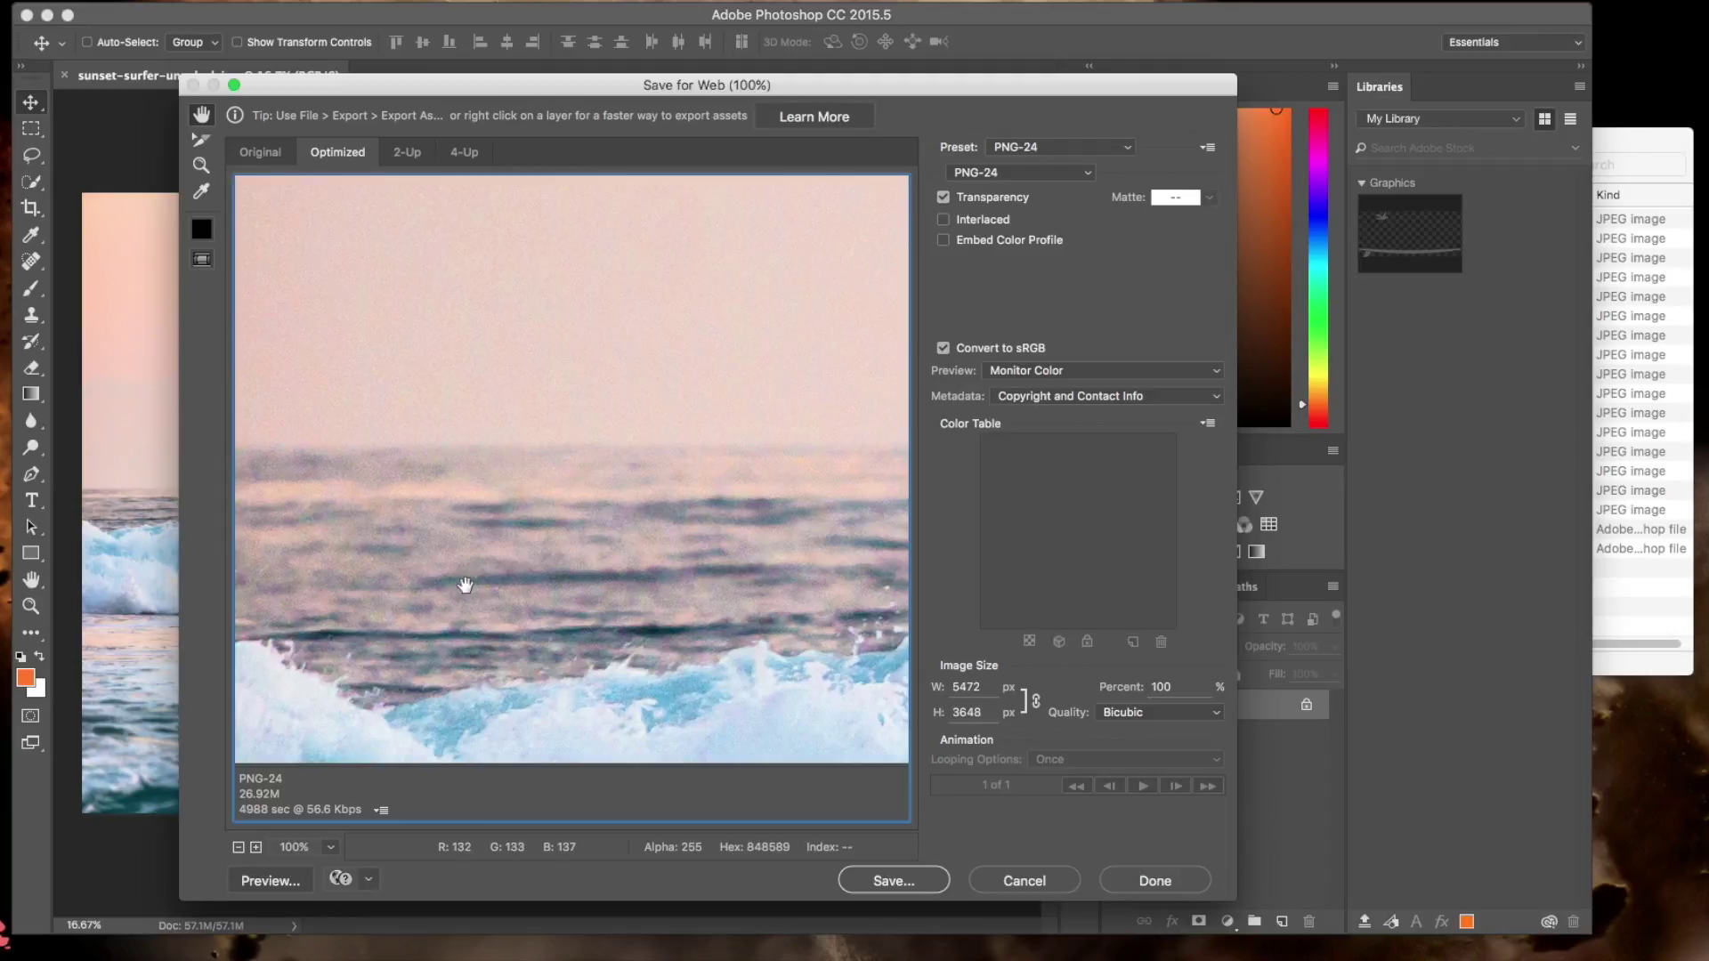
scroll(504, 591, up, 5)
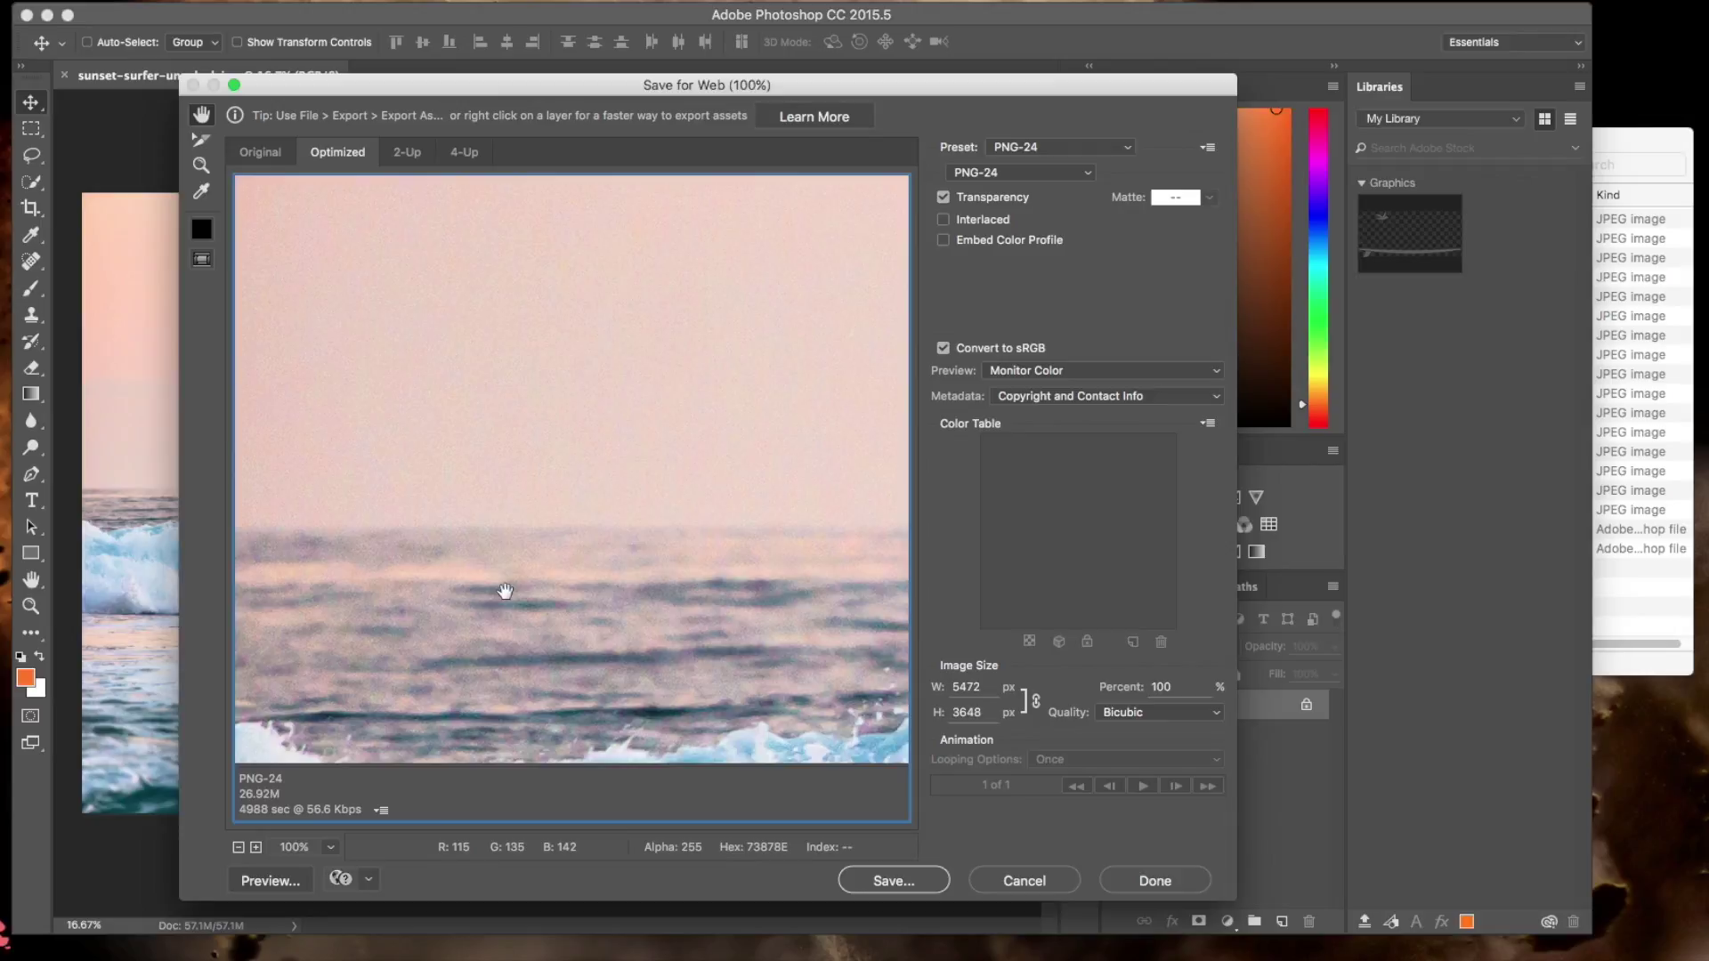
scroll(505, 591, up, 15)
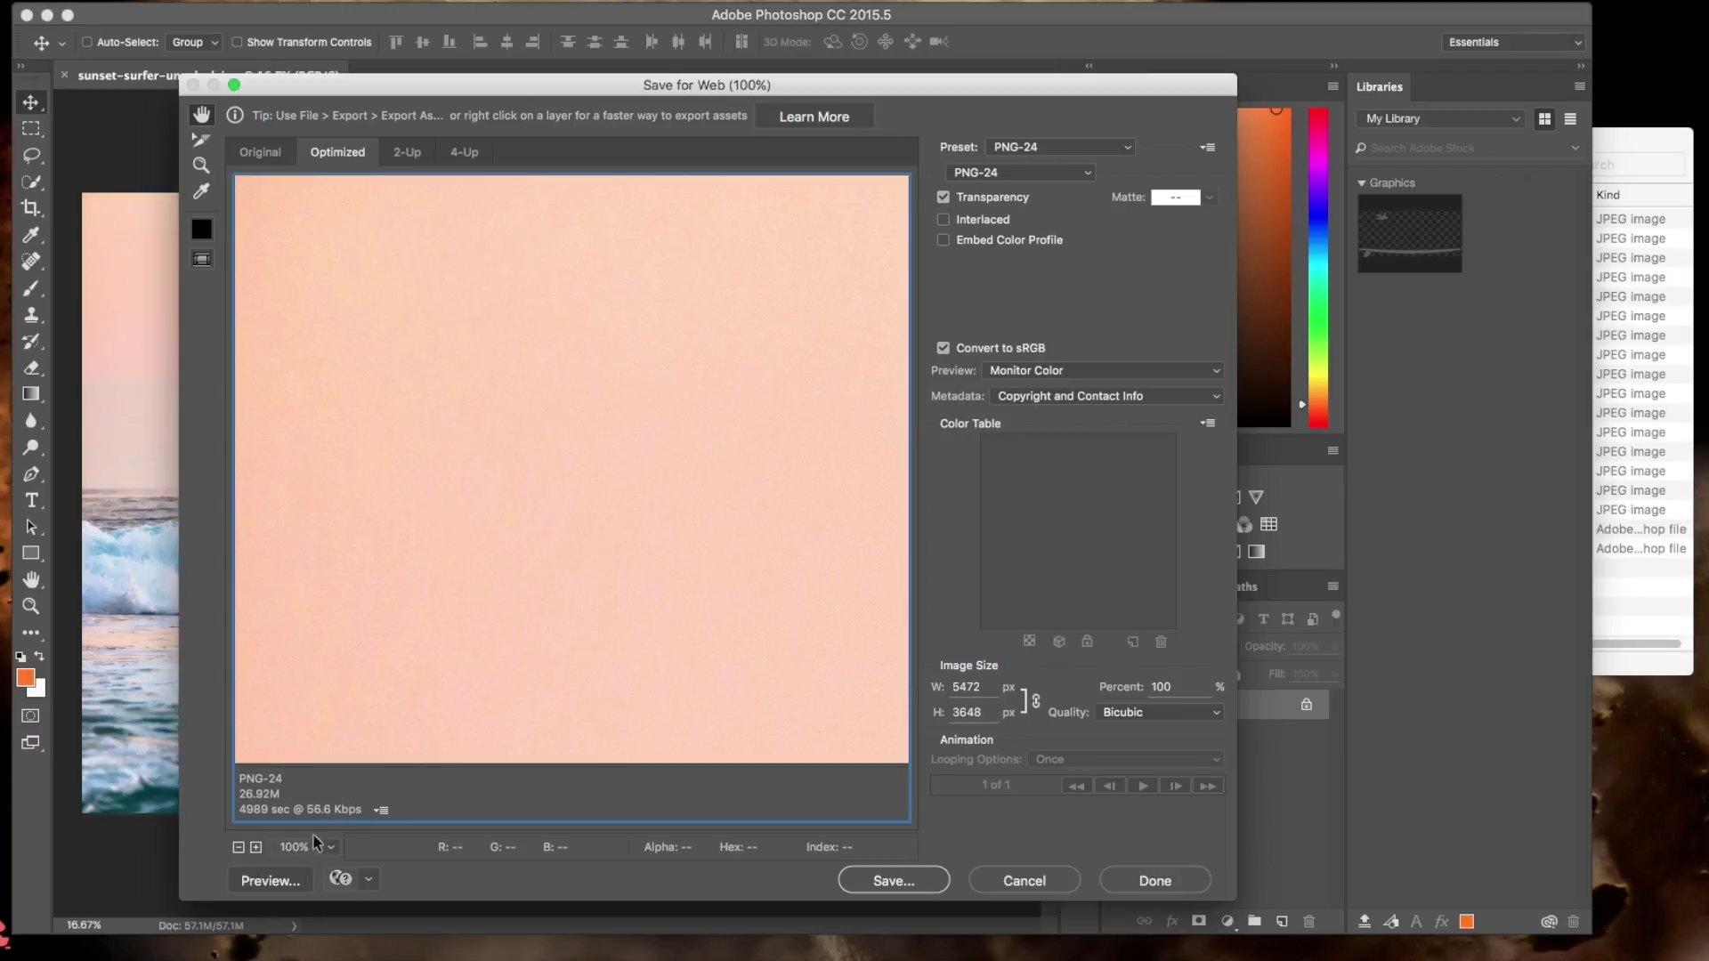
click(381, 811)
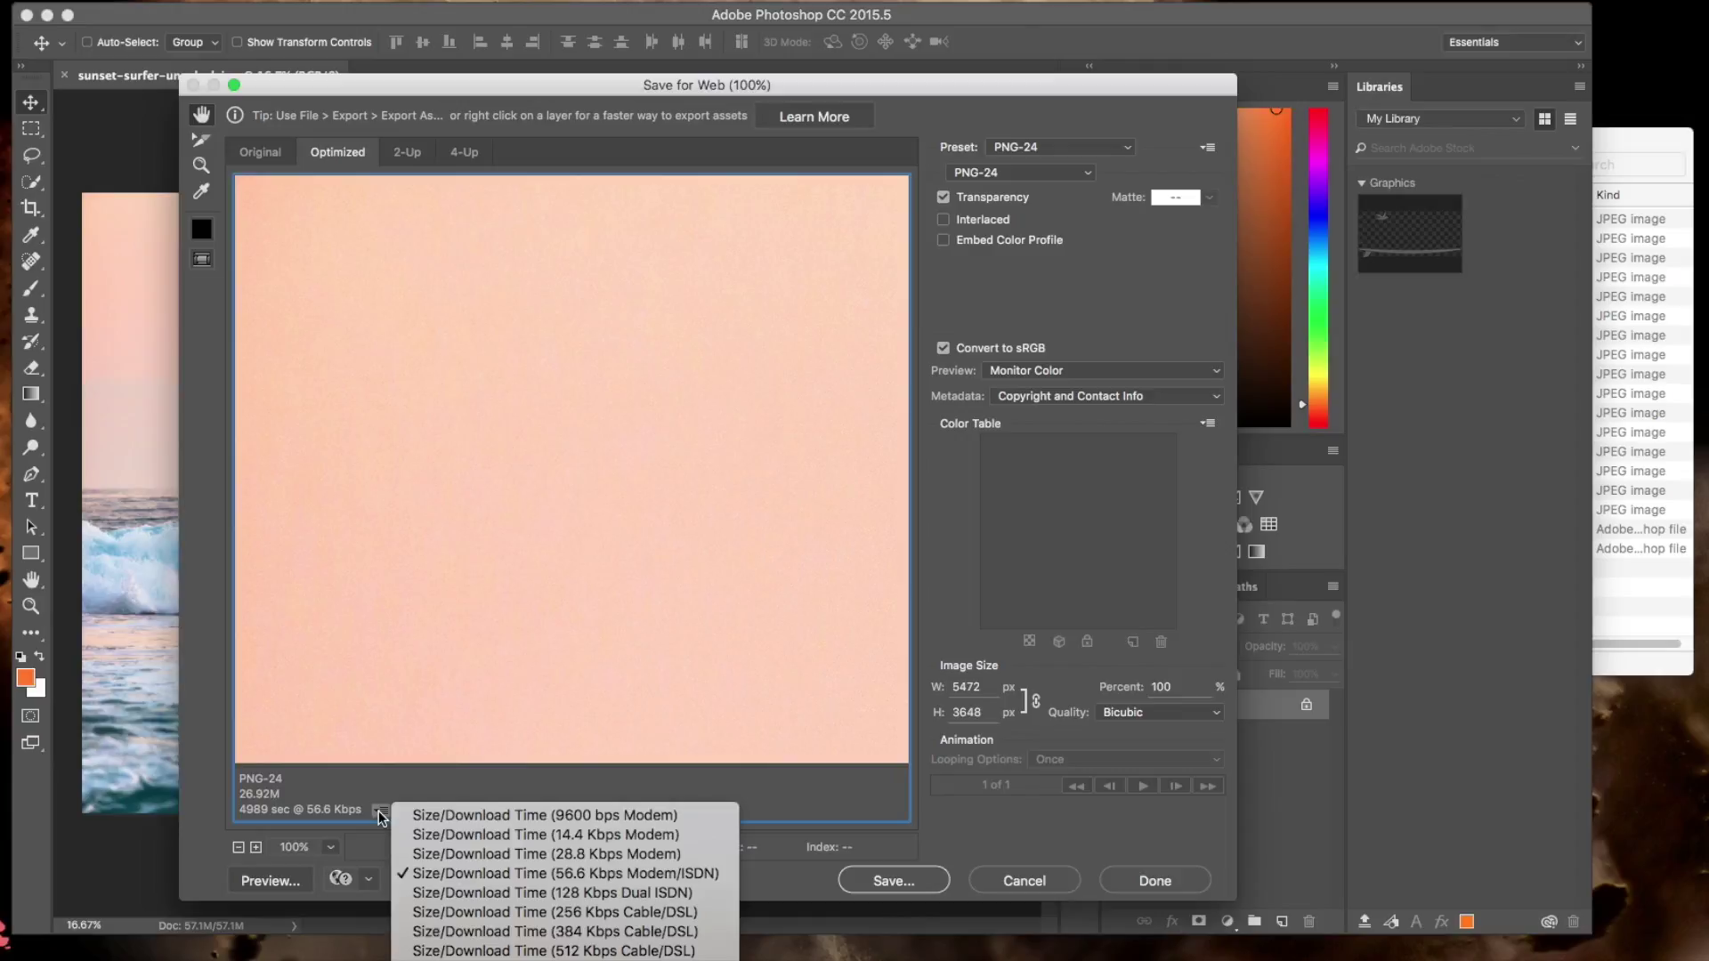
click(552, 959)
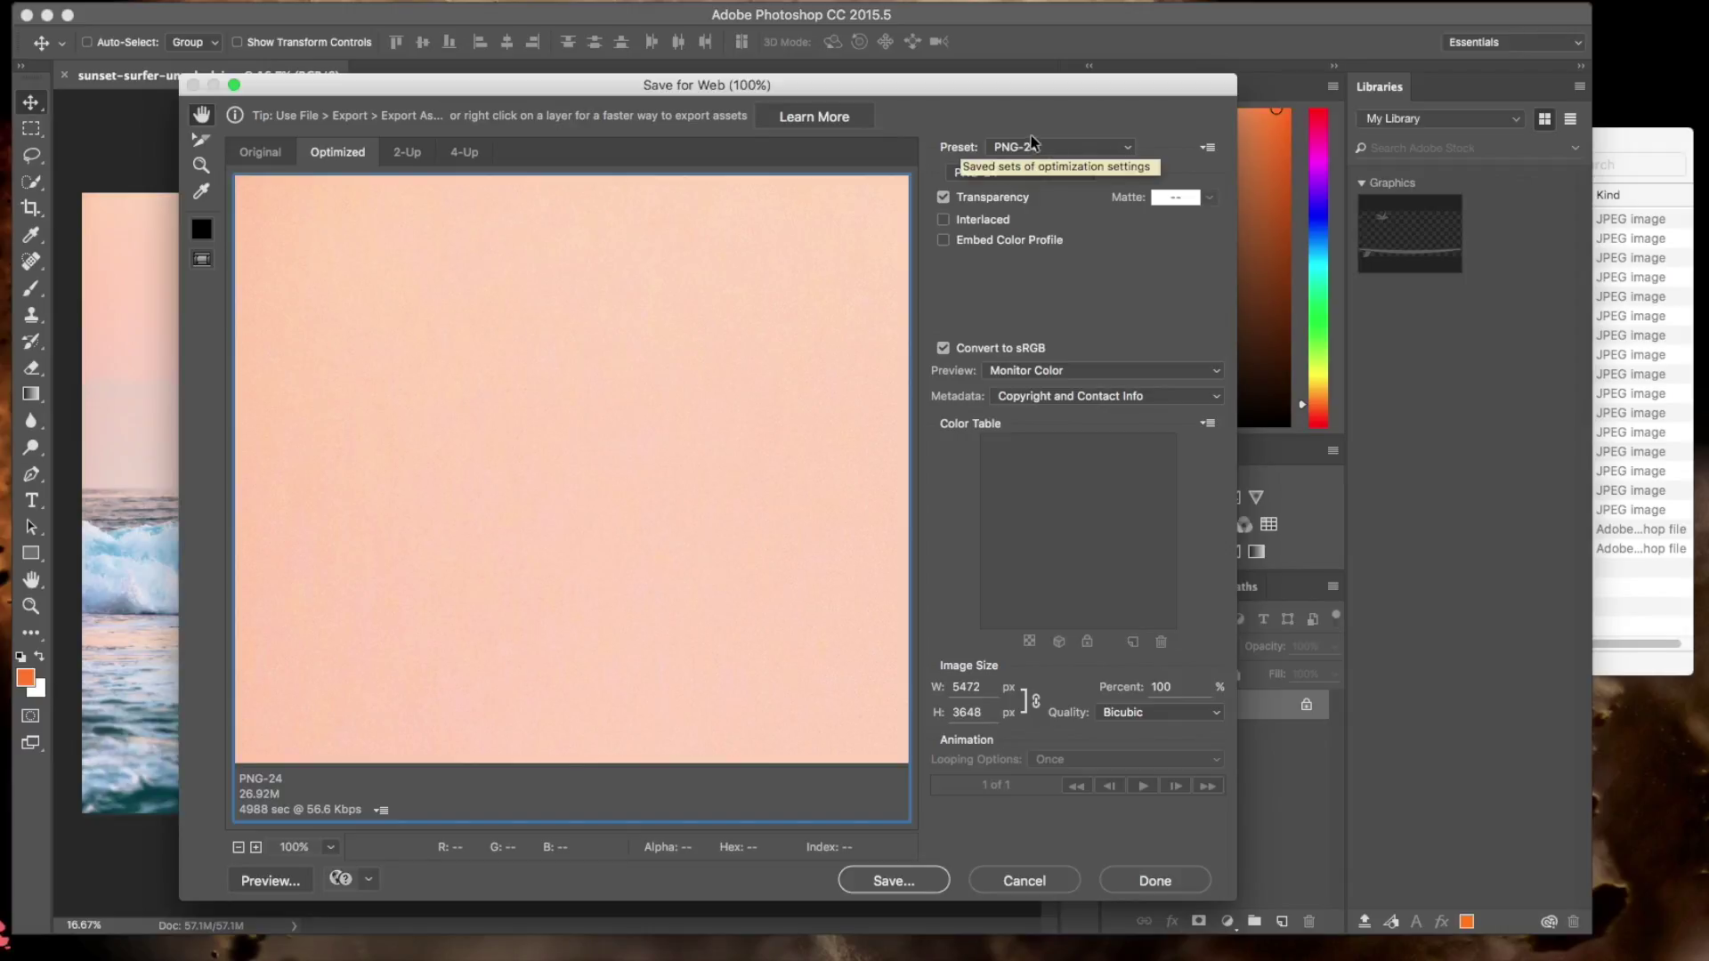
Choose the JPEG Medium preset (quality 30) in Save for Web.
click(1108, 149)
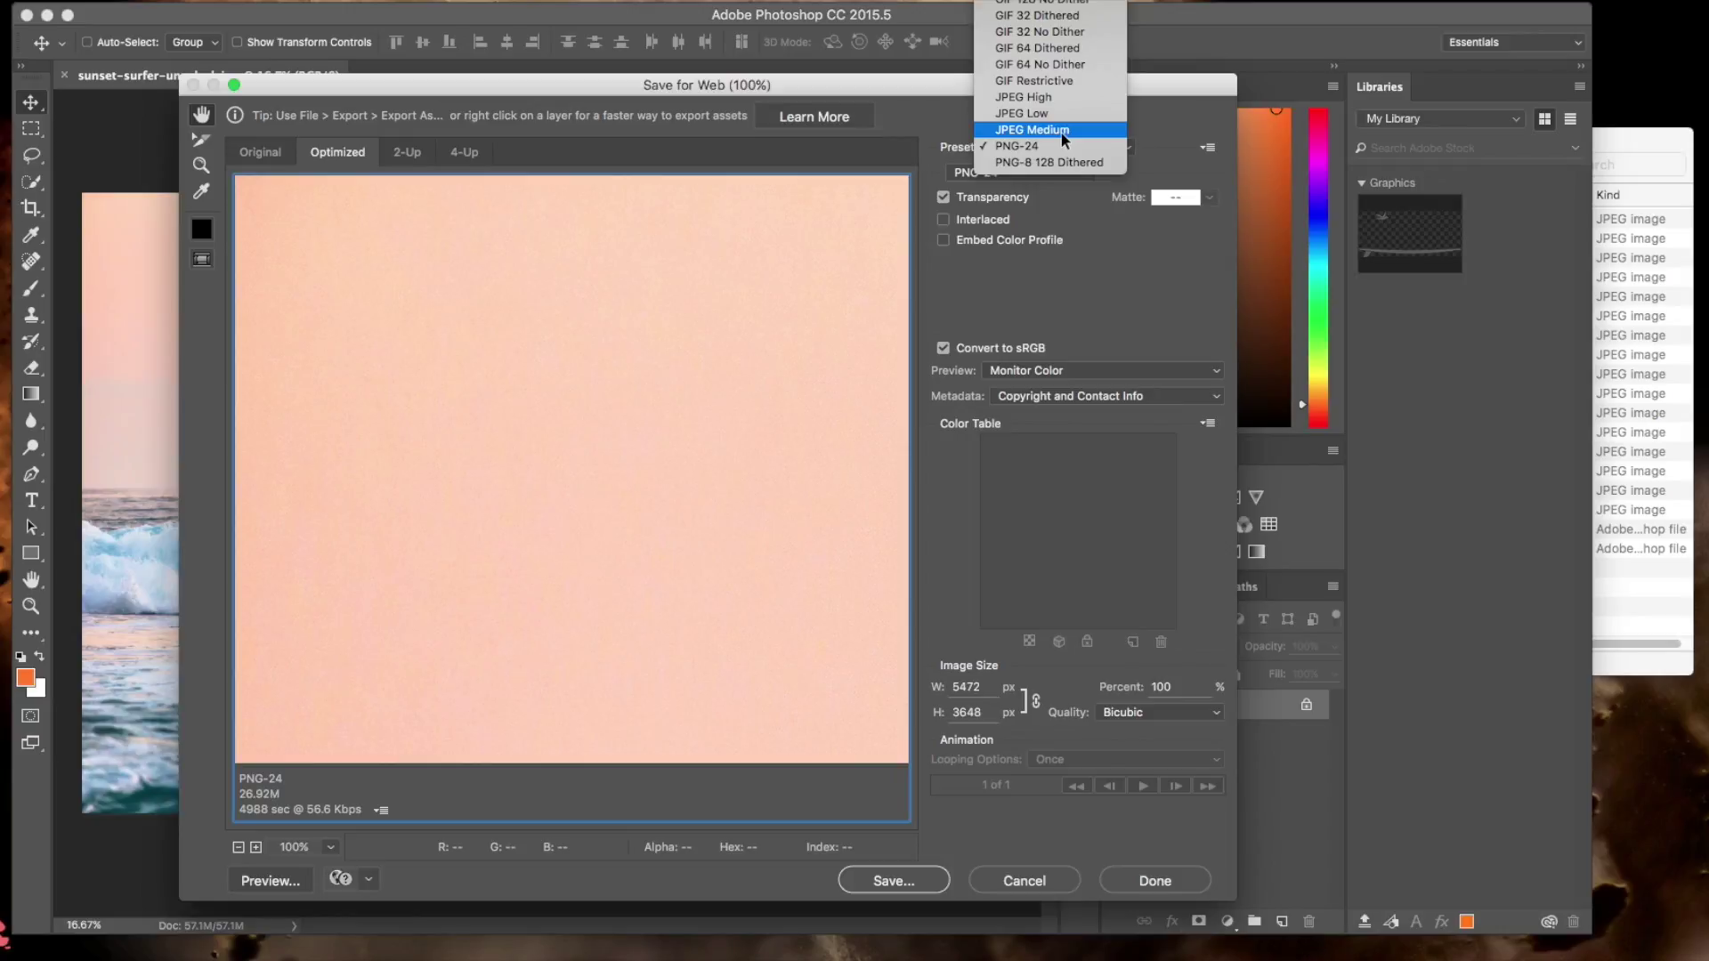
click(1061, 132)
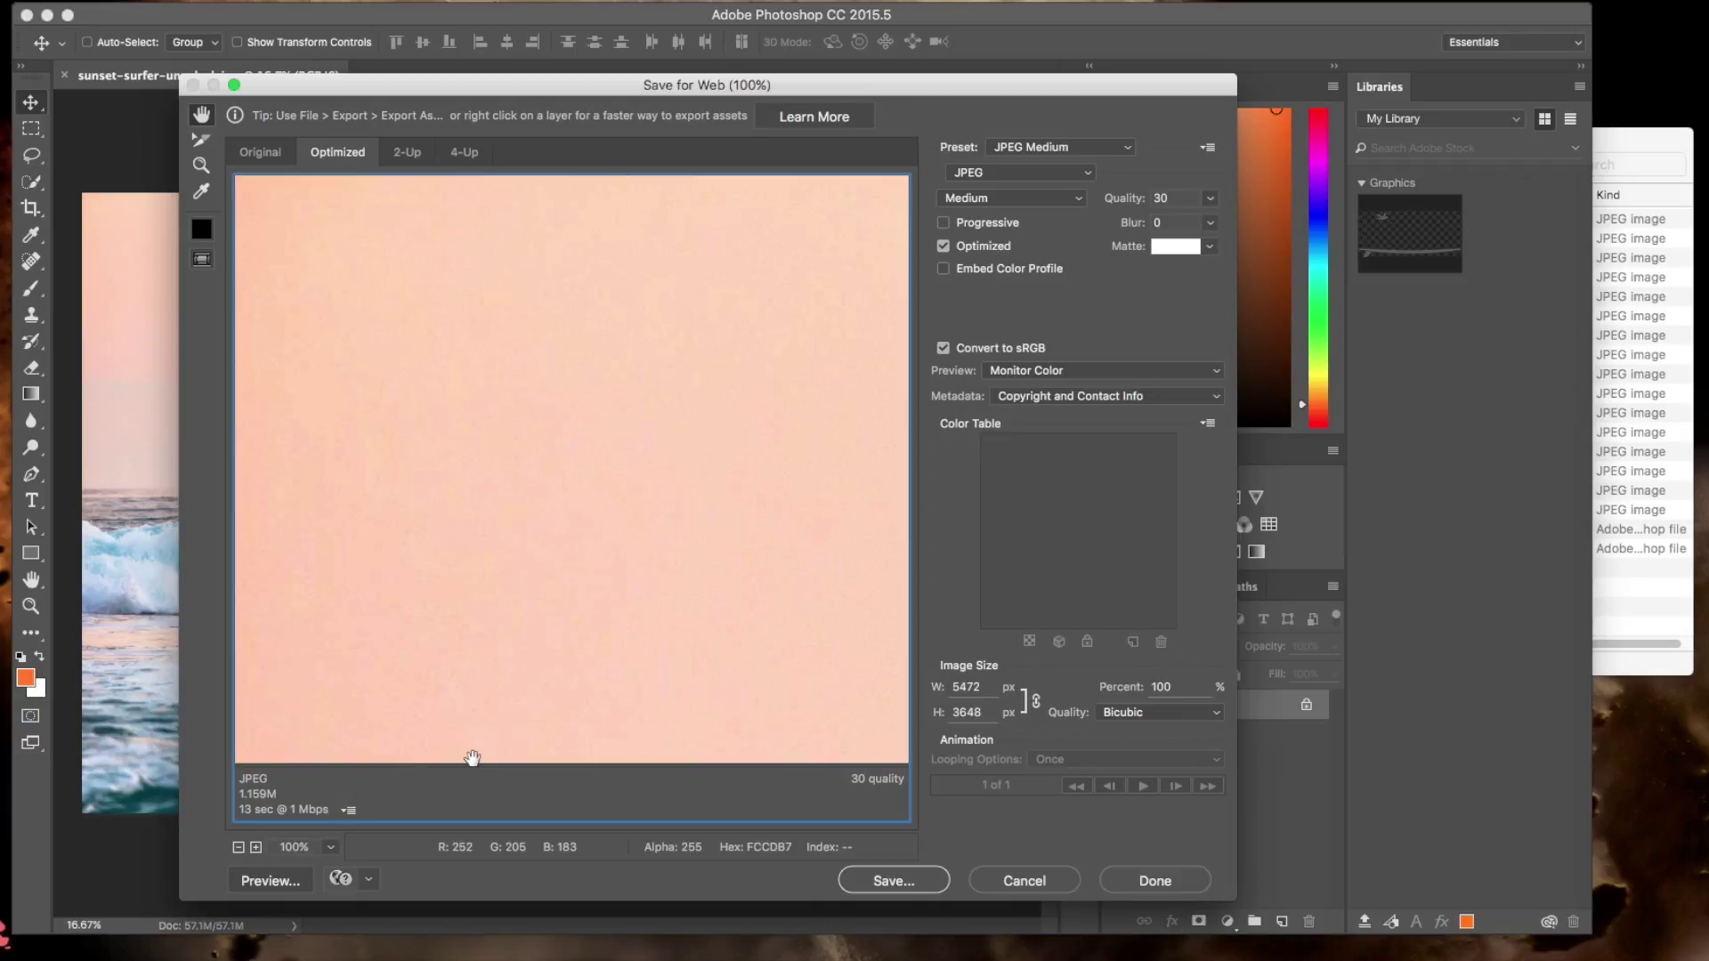
Set the export width to 1440 px (1440 × 960) and pan the preview onto the surfer.
click(965, 687)
double_click(966, 688)
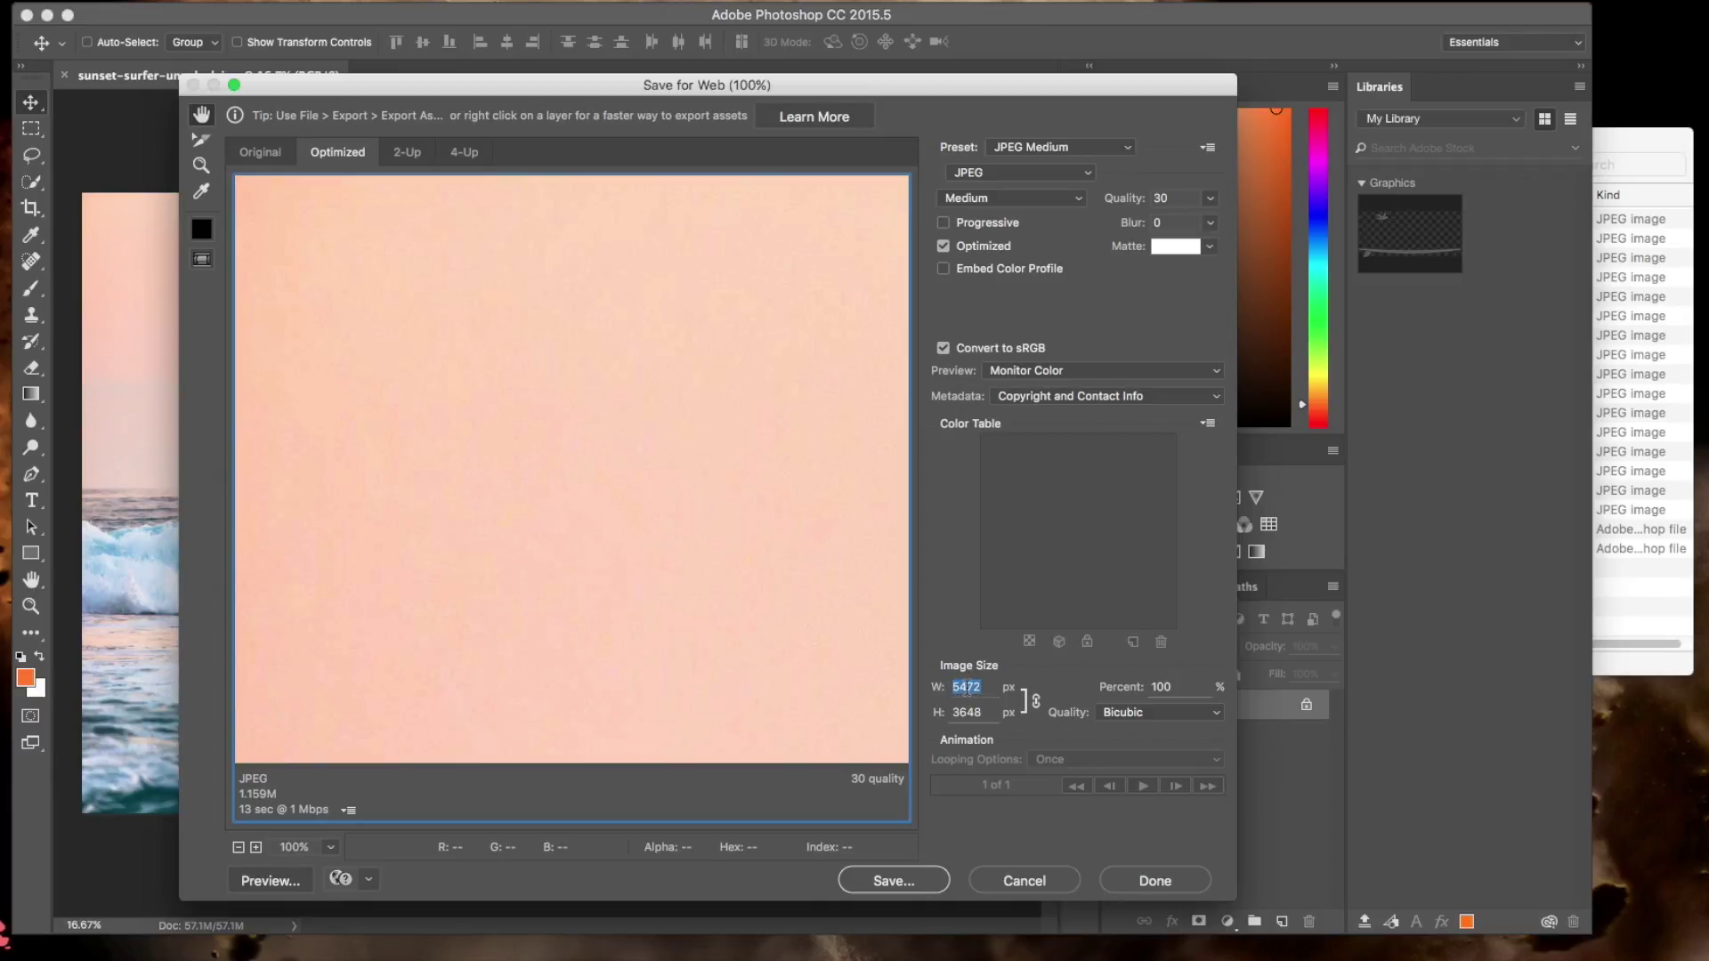
text(1440)
click(991, 697)
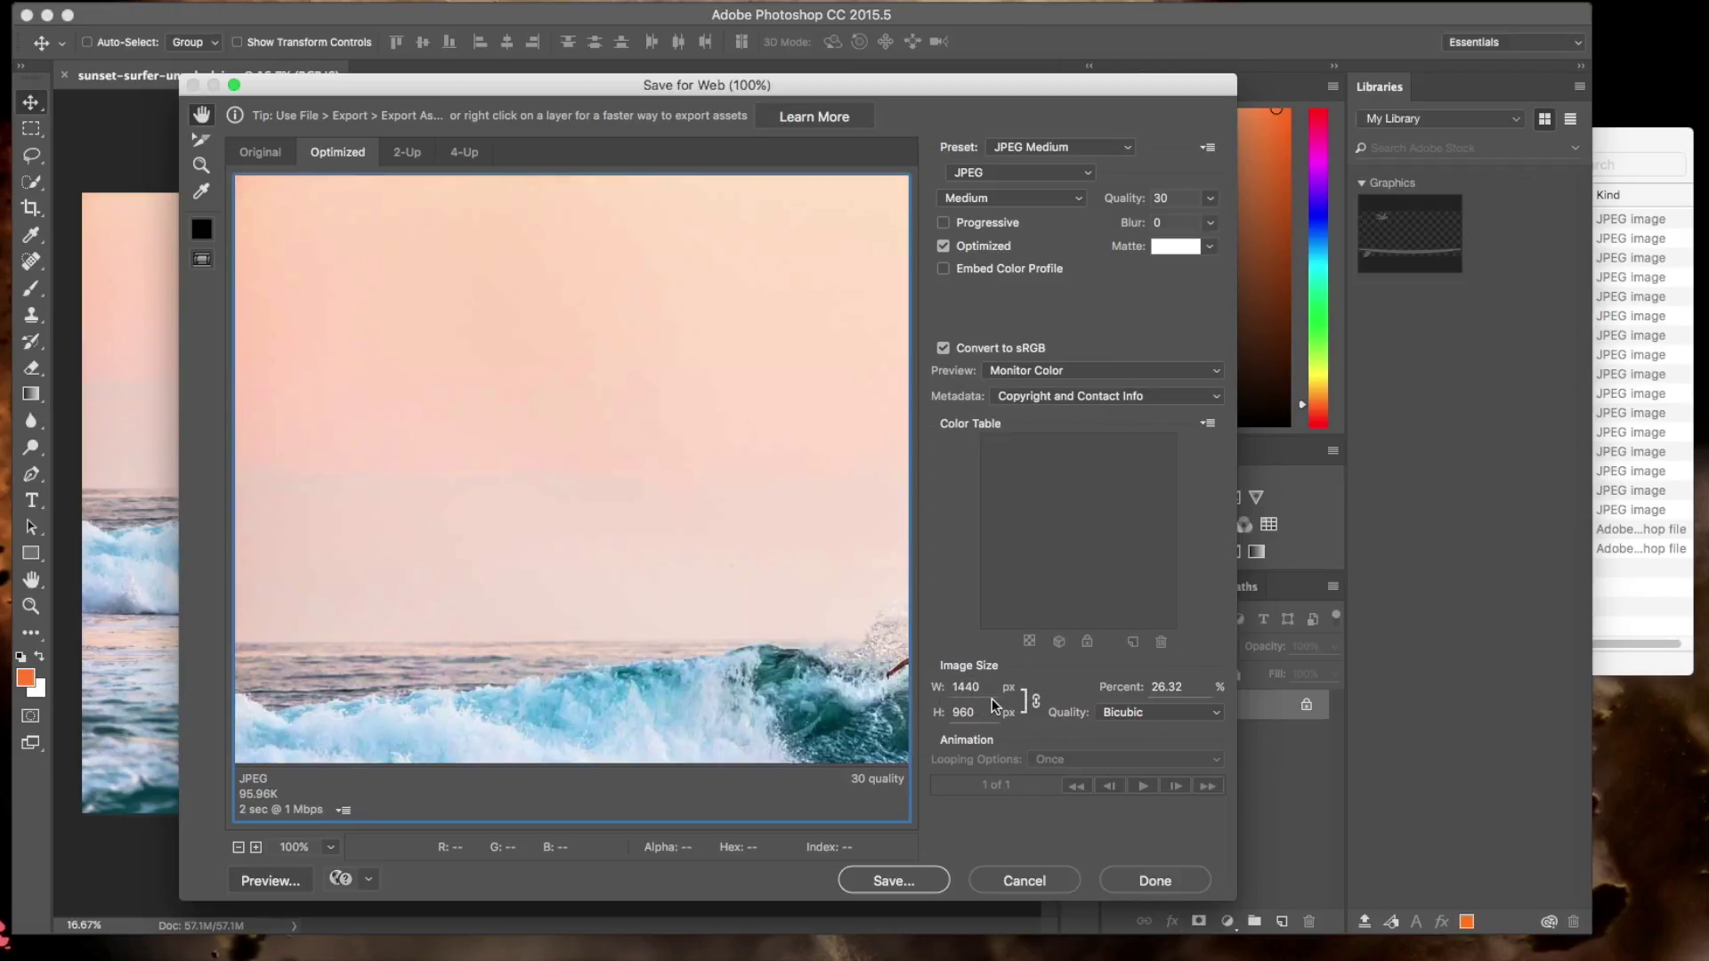
click(649, 498)
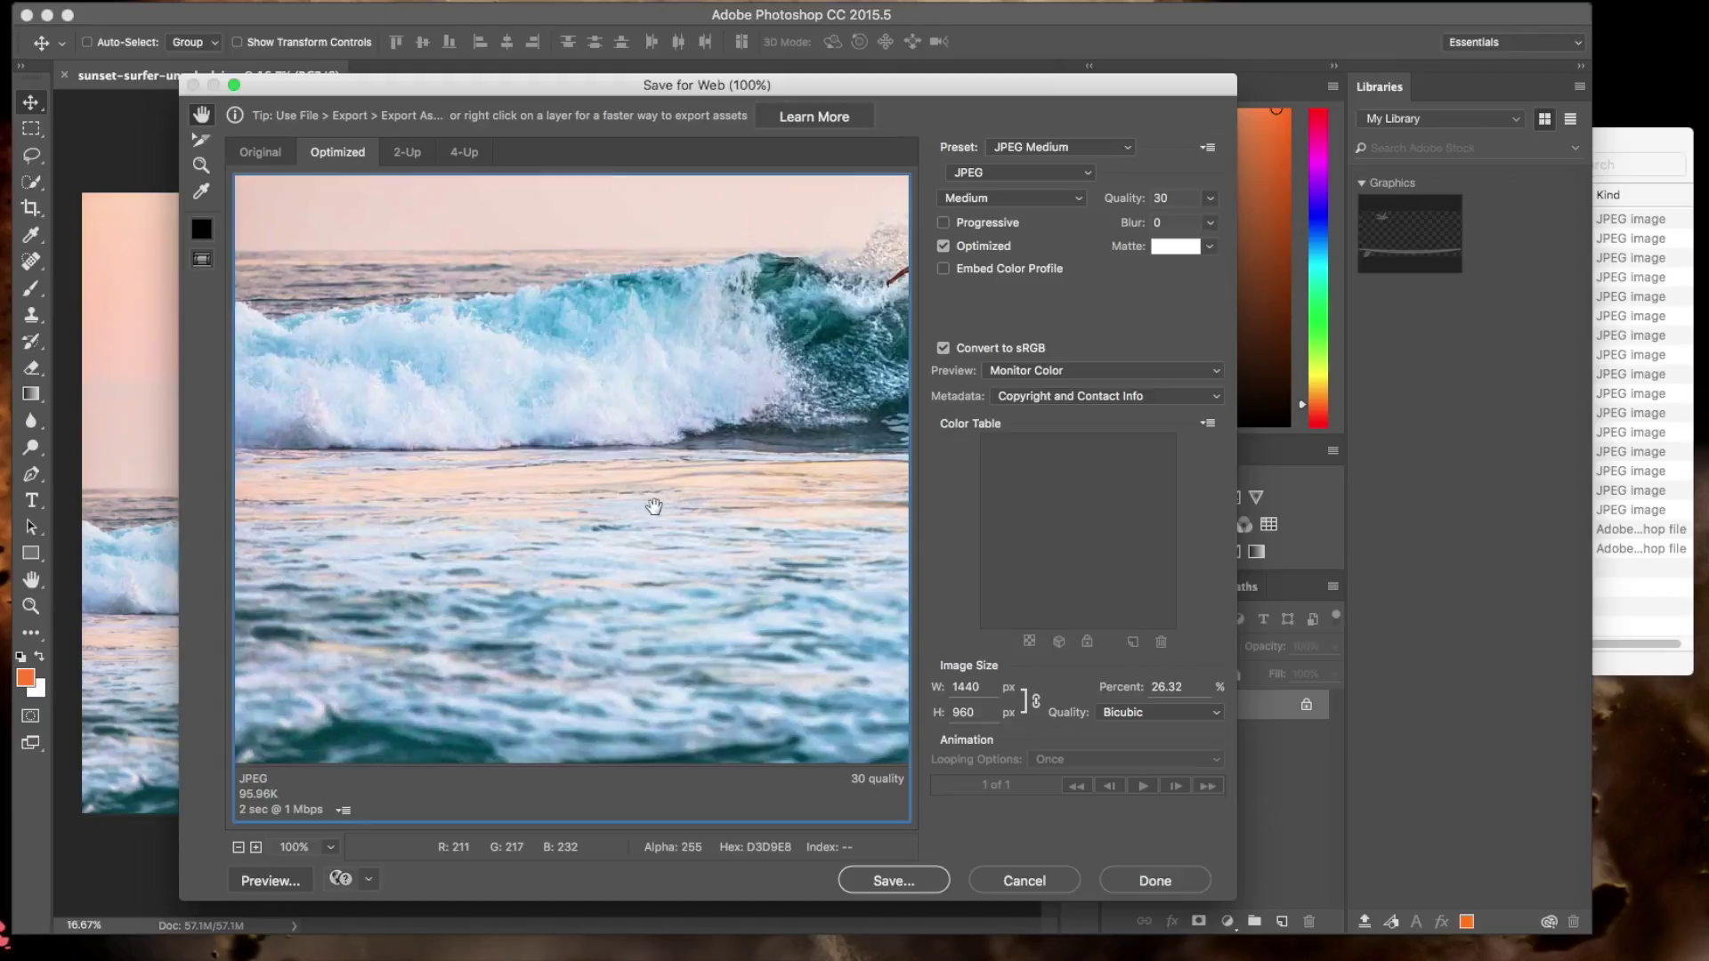
drag(649, 492, 627, 482)
drag(721, 523, 666, 510)
scroll(663, 515, down, 2)
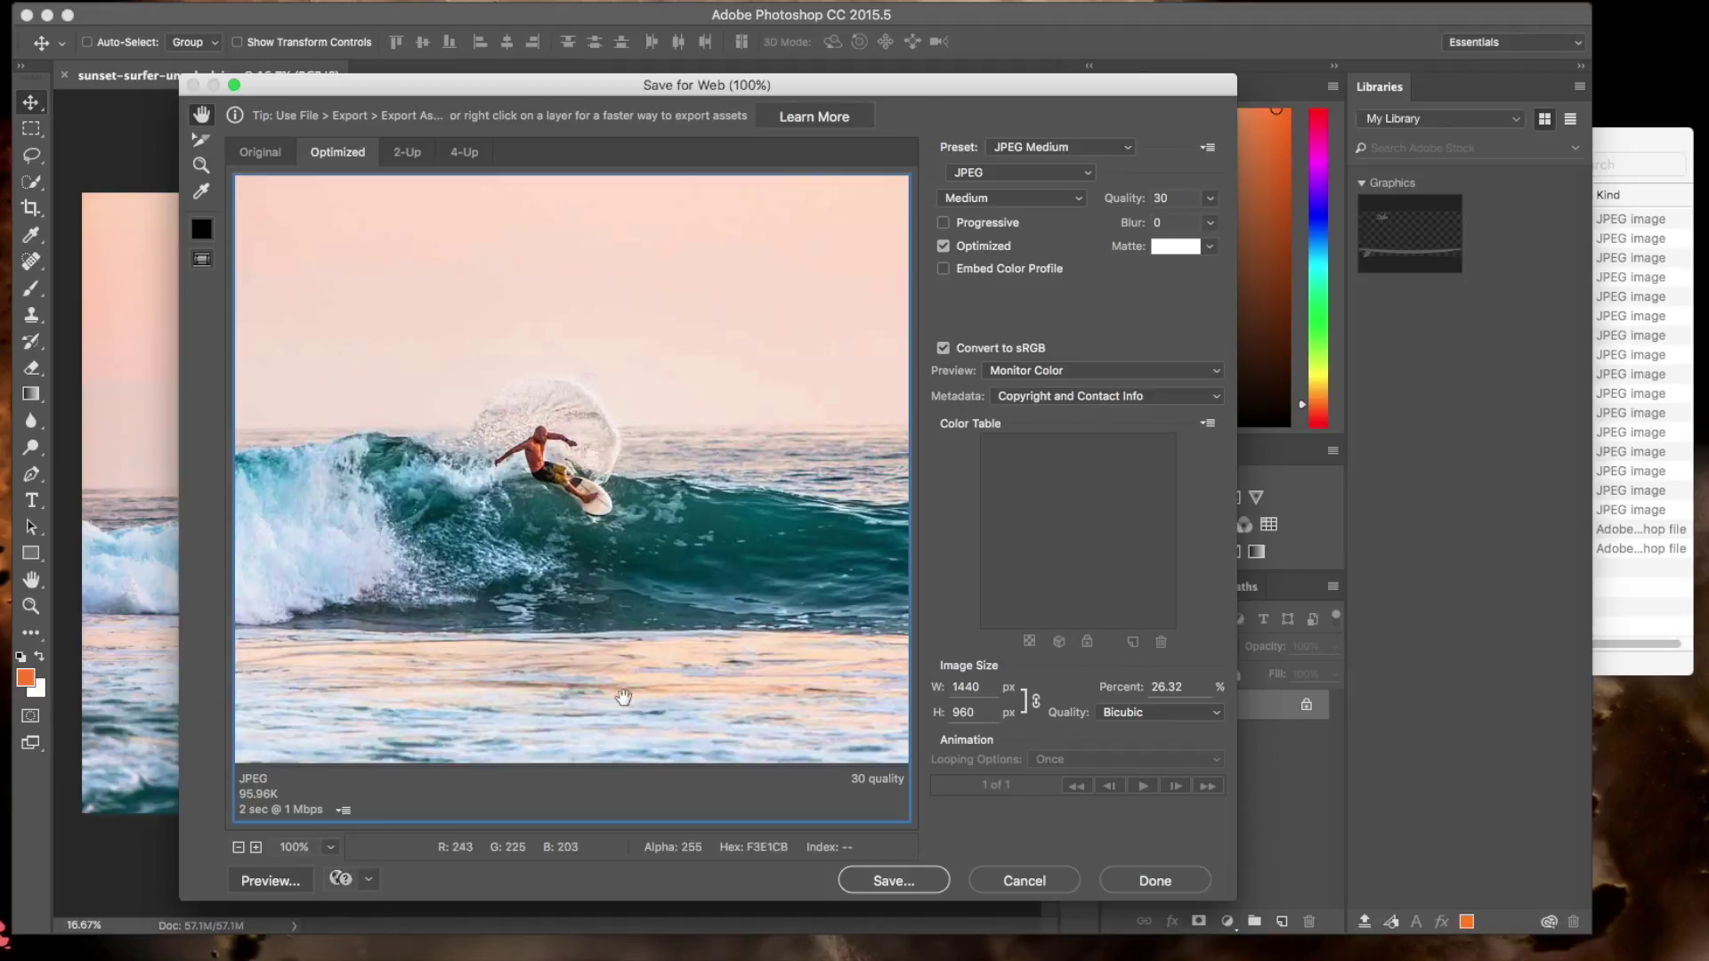
Change the export width from 1440 to 1100 px, giving 1100 × 733 at about 62K.
double_click(968, 688)
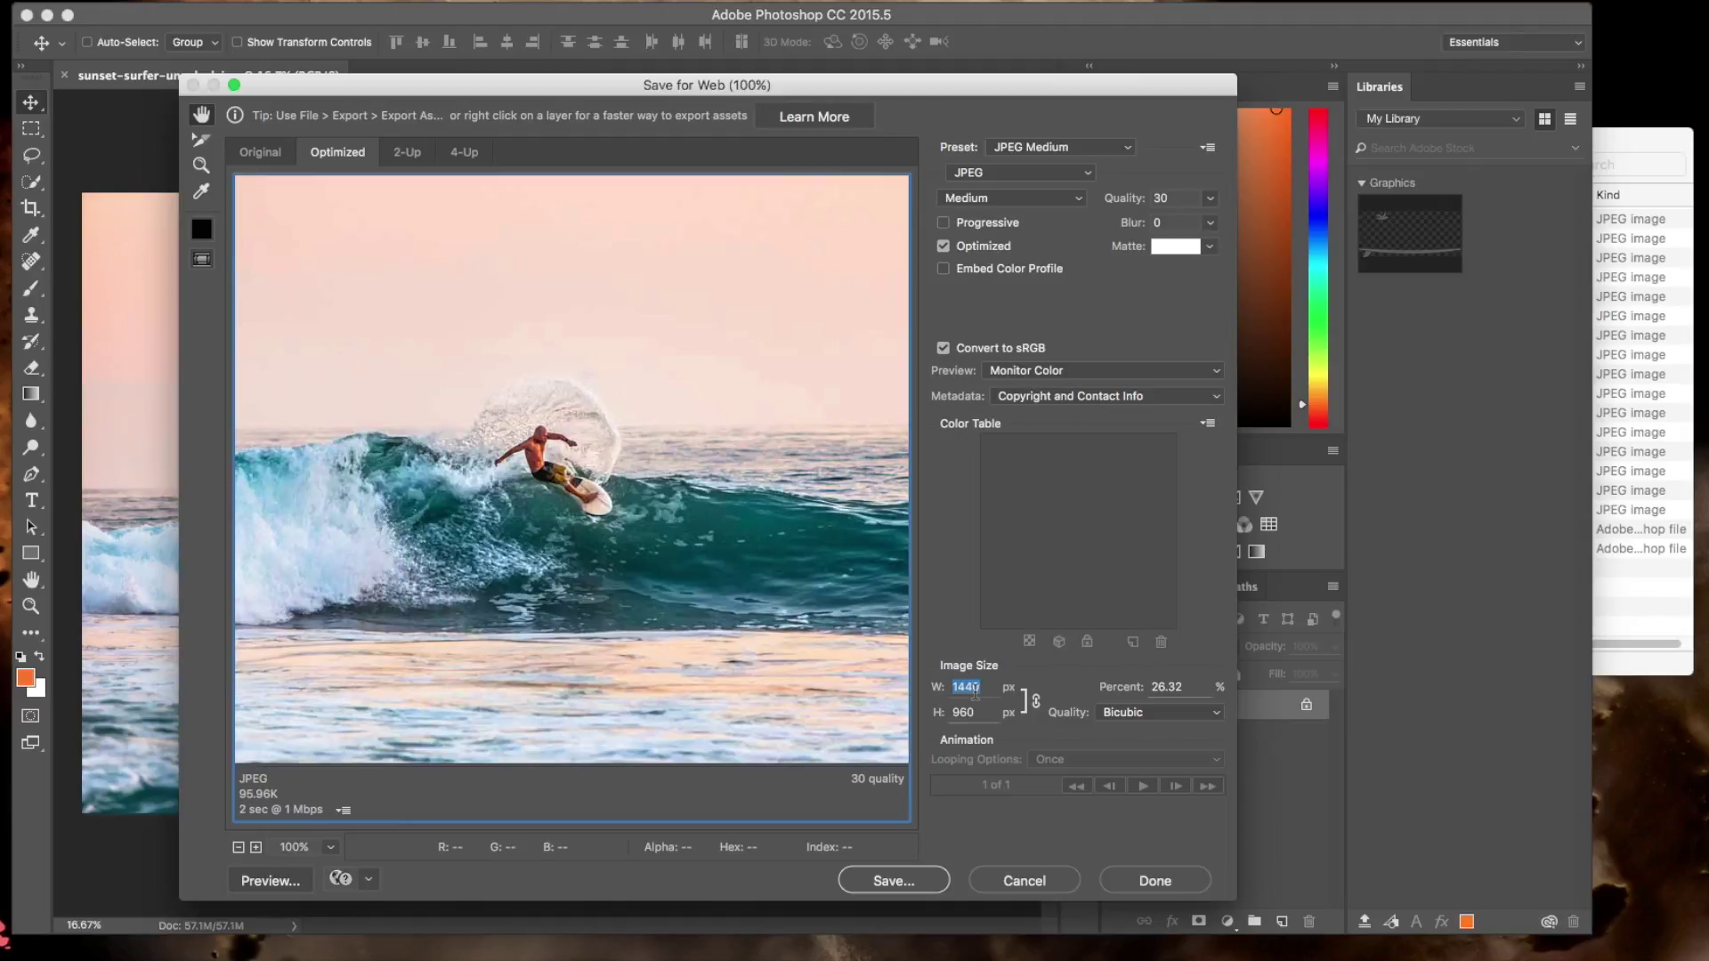
text(1100)
key(Return)
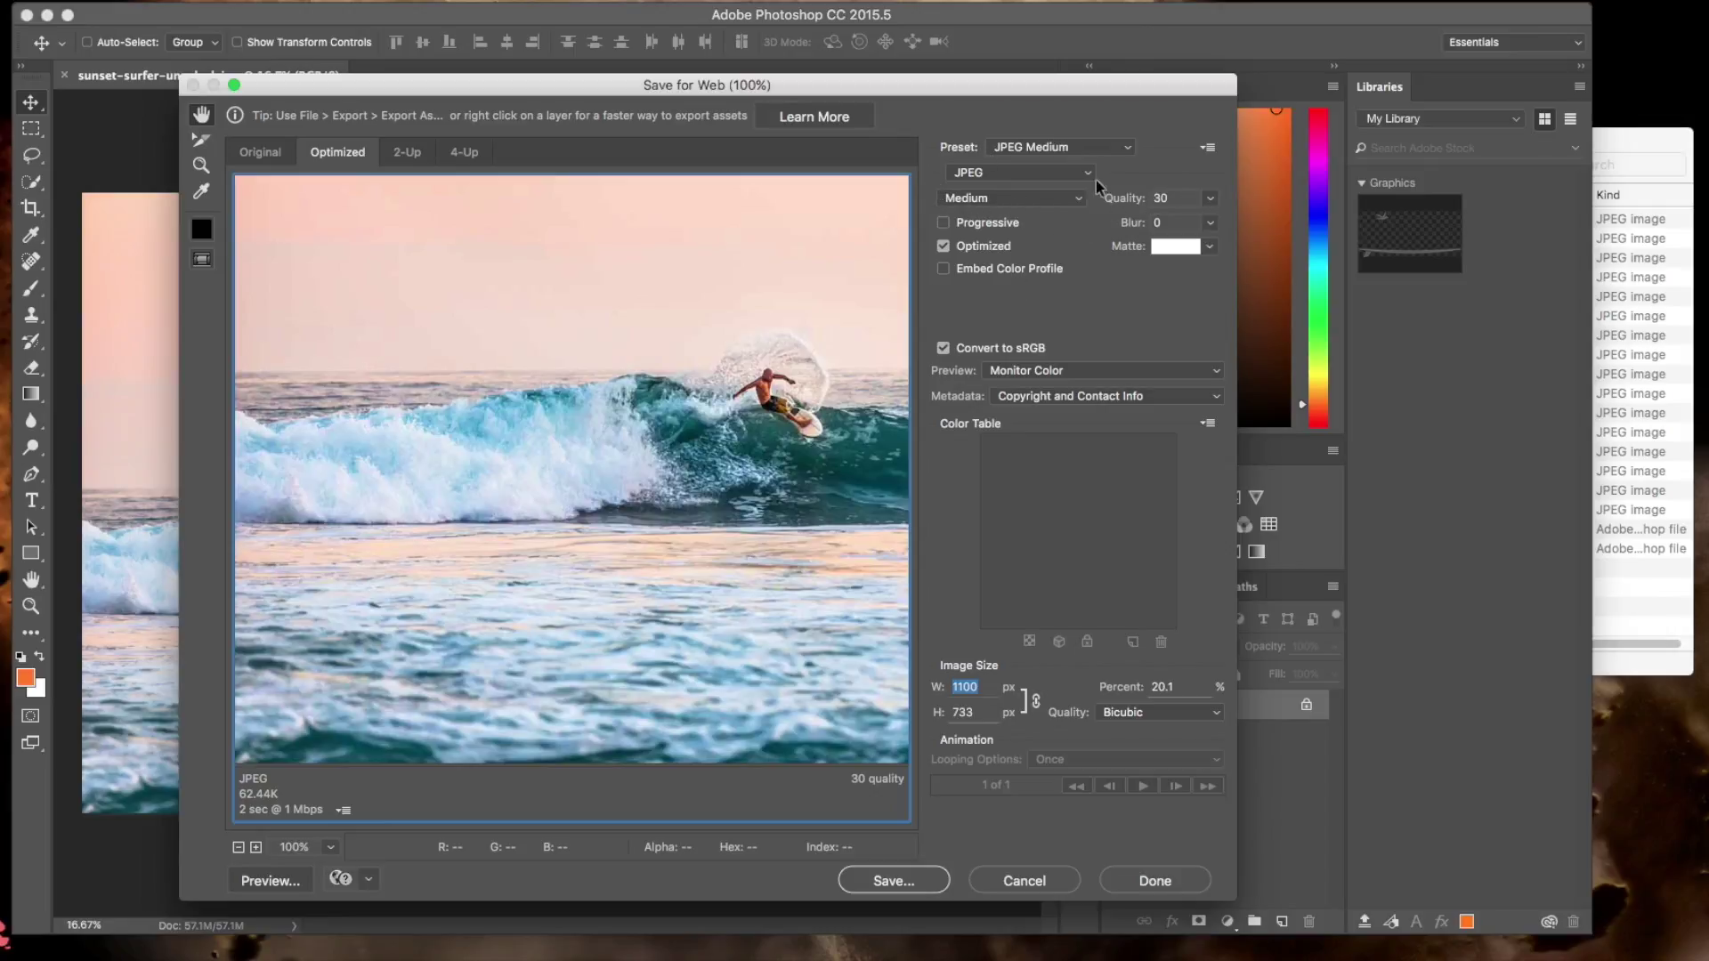
Compare several JPEG quality values on the slider and settle on 28 for about 60K.
click(1211, 204)
click(1210, 203)
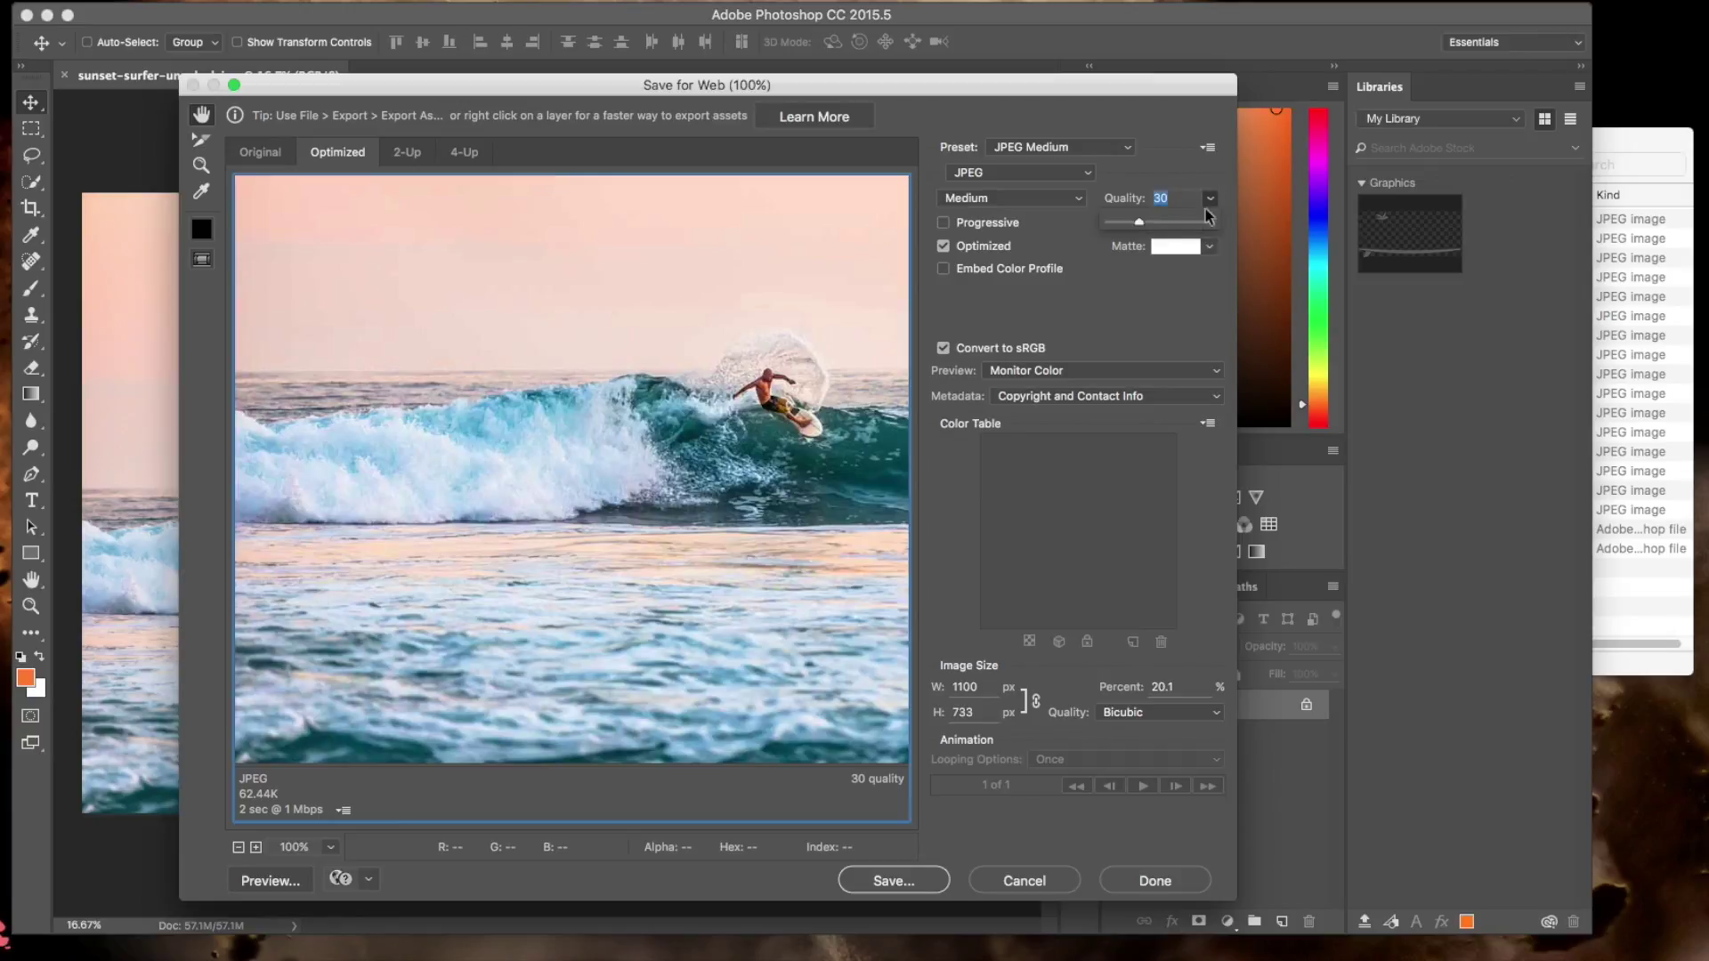
drag(1139, 223, 1126, 225)
drag(1131, 222, 1169, 220)
drag(1169, 227, 1153, 224)
drag(828, 325, 637, 332)
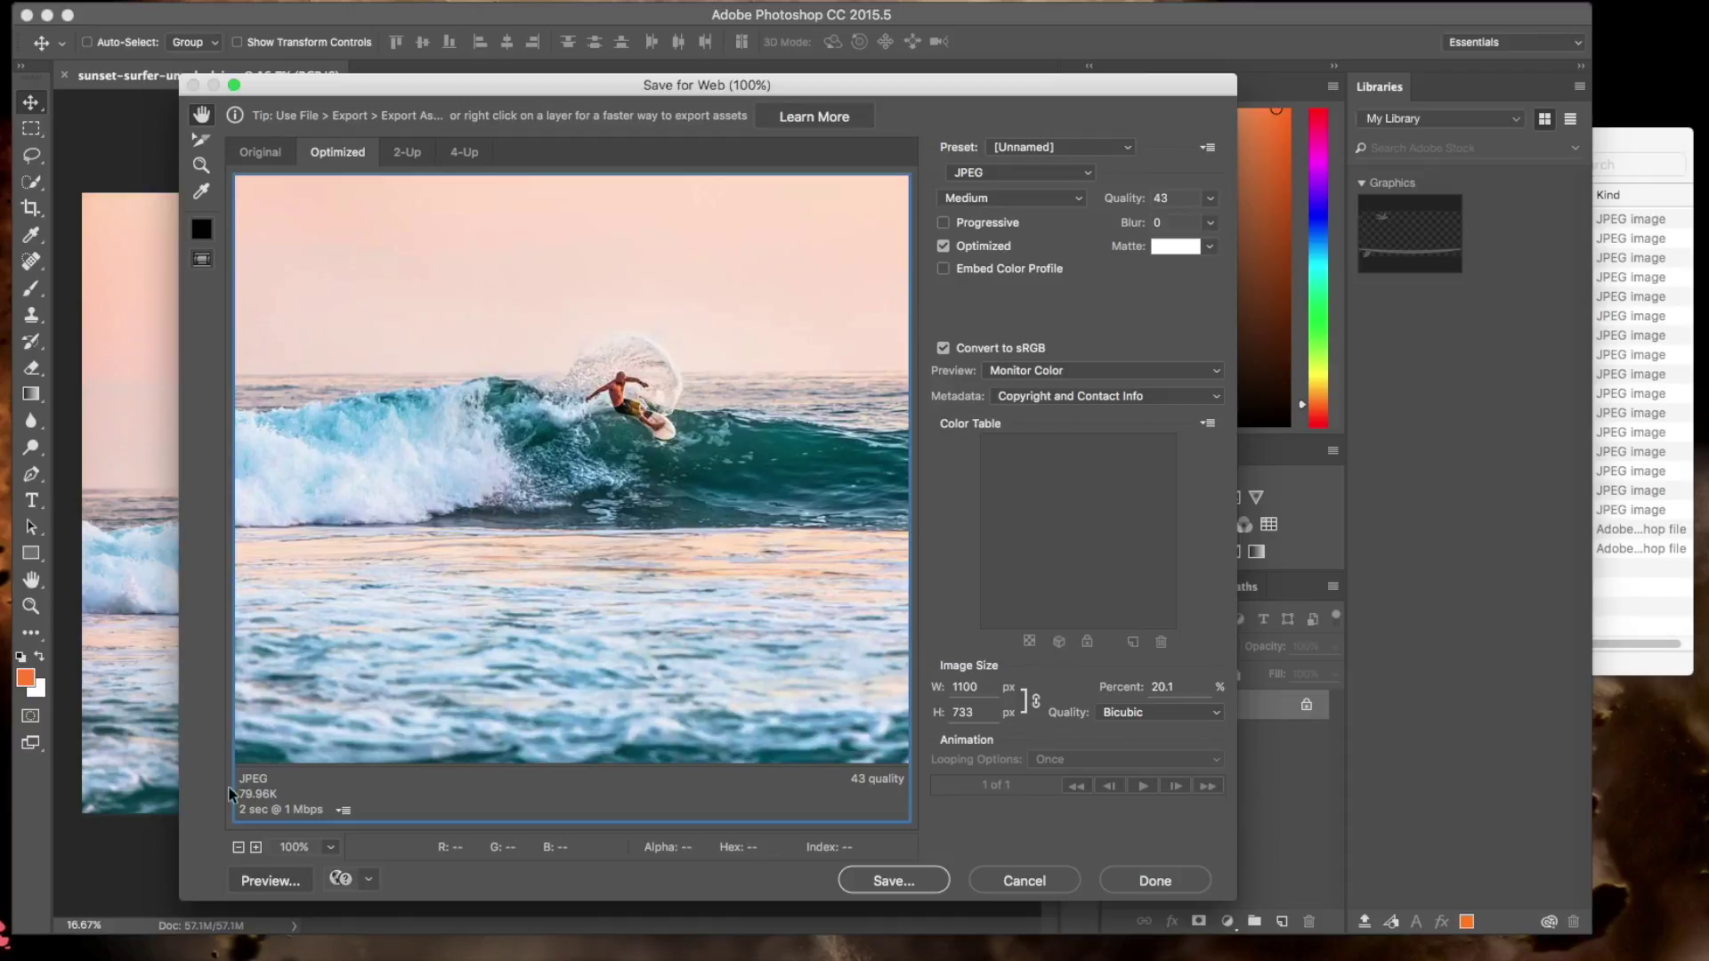
click(1210, 197)
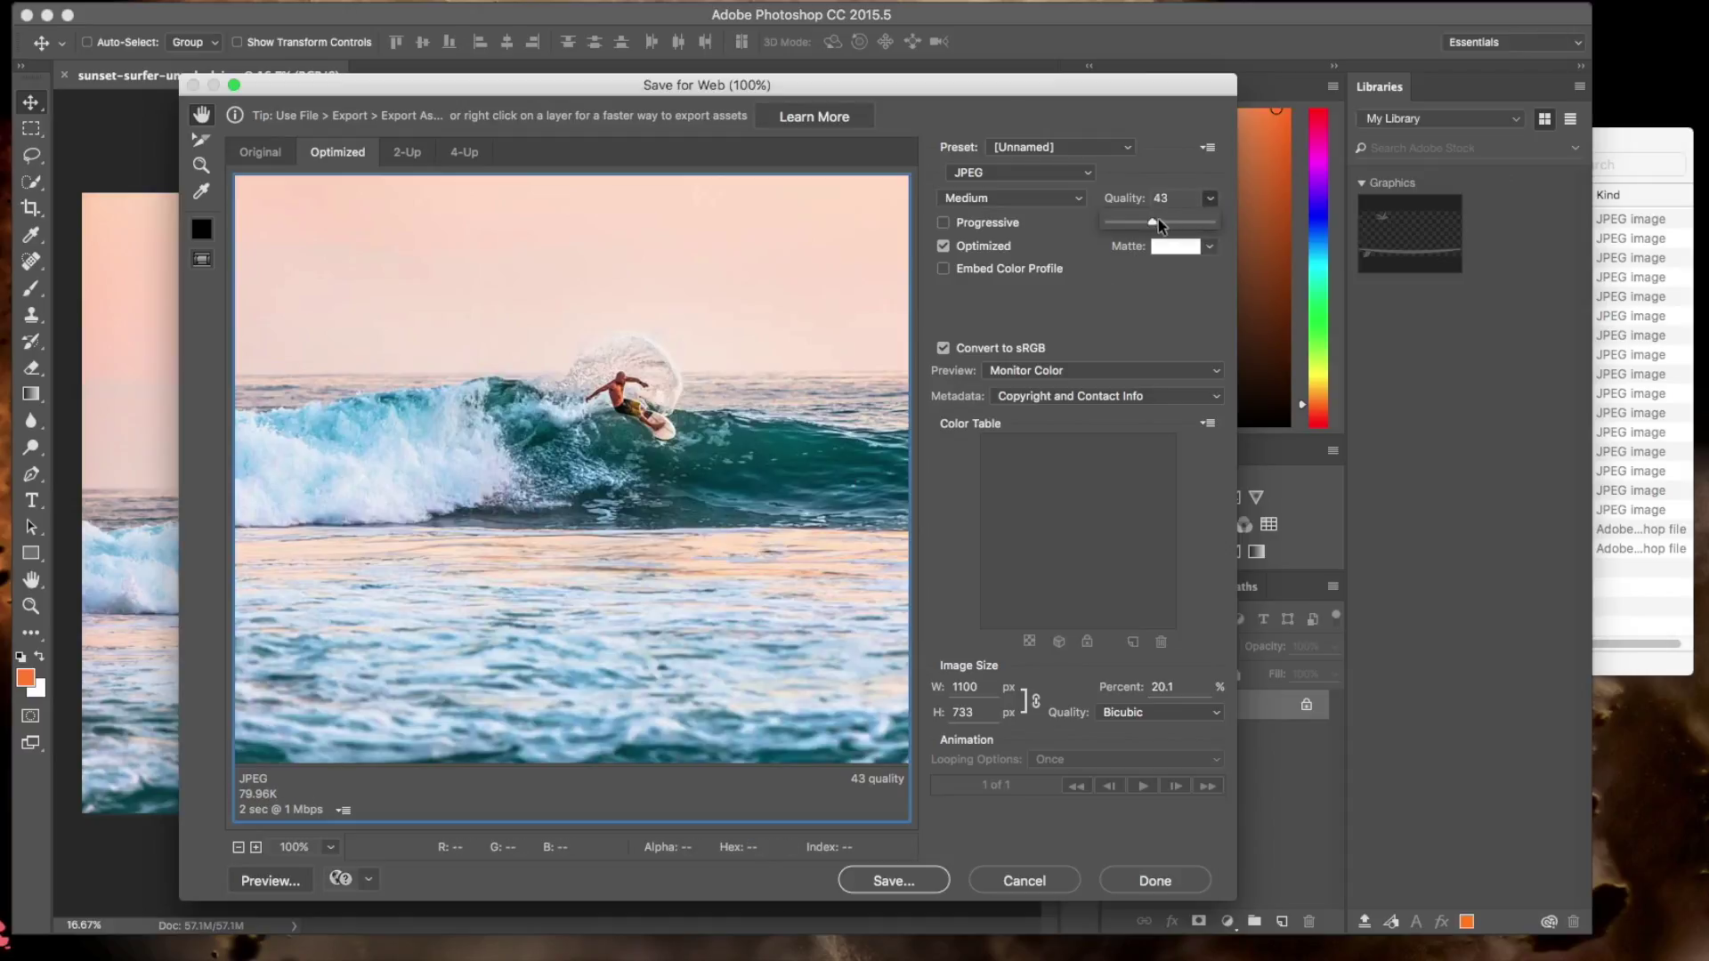
drag(1154, 228, 1139, 233)
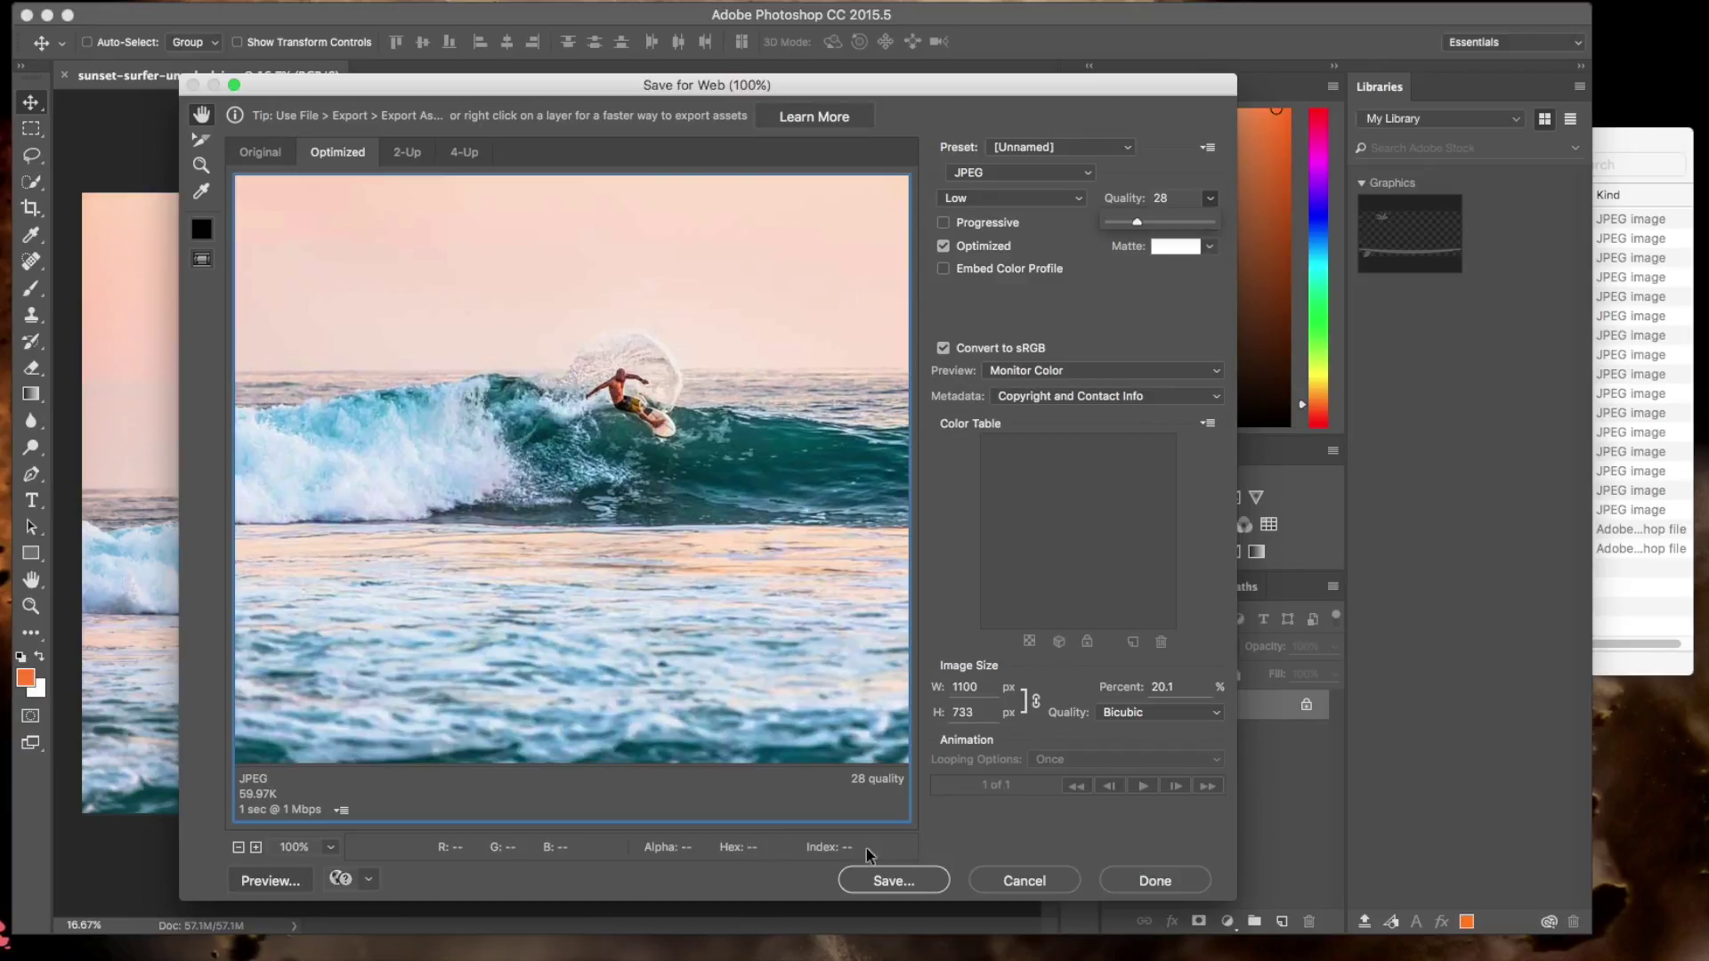
Save the optimized JPEG as sunset-surfer-unsplash.jpg into the Optimize images folder.
click(881, 878)
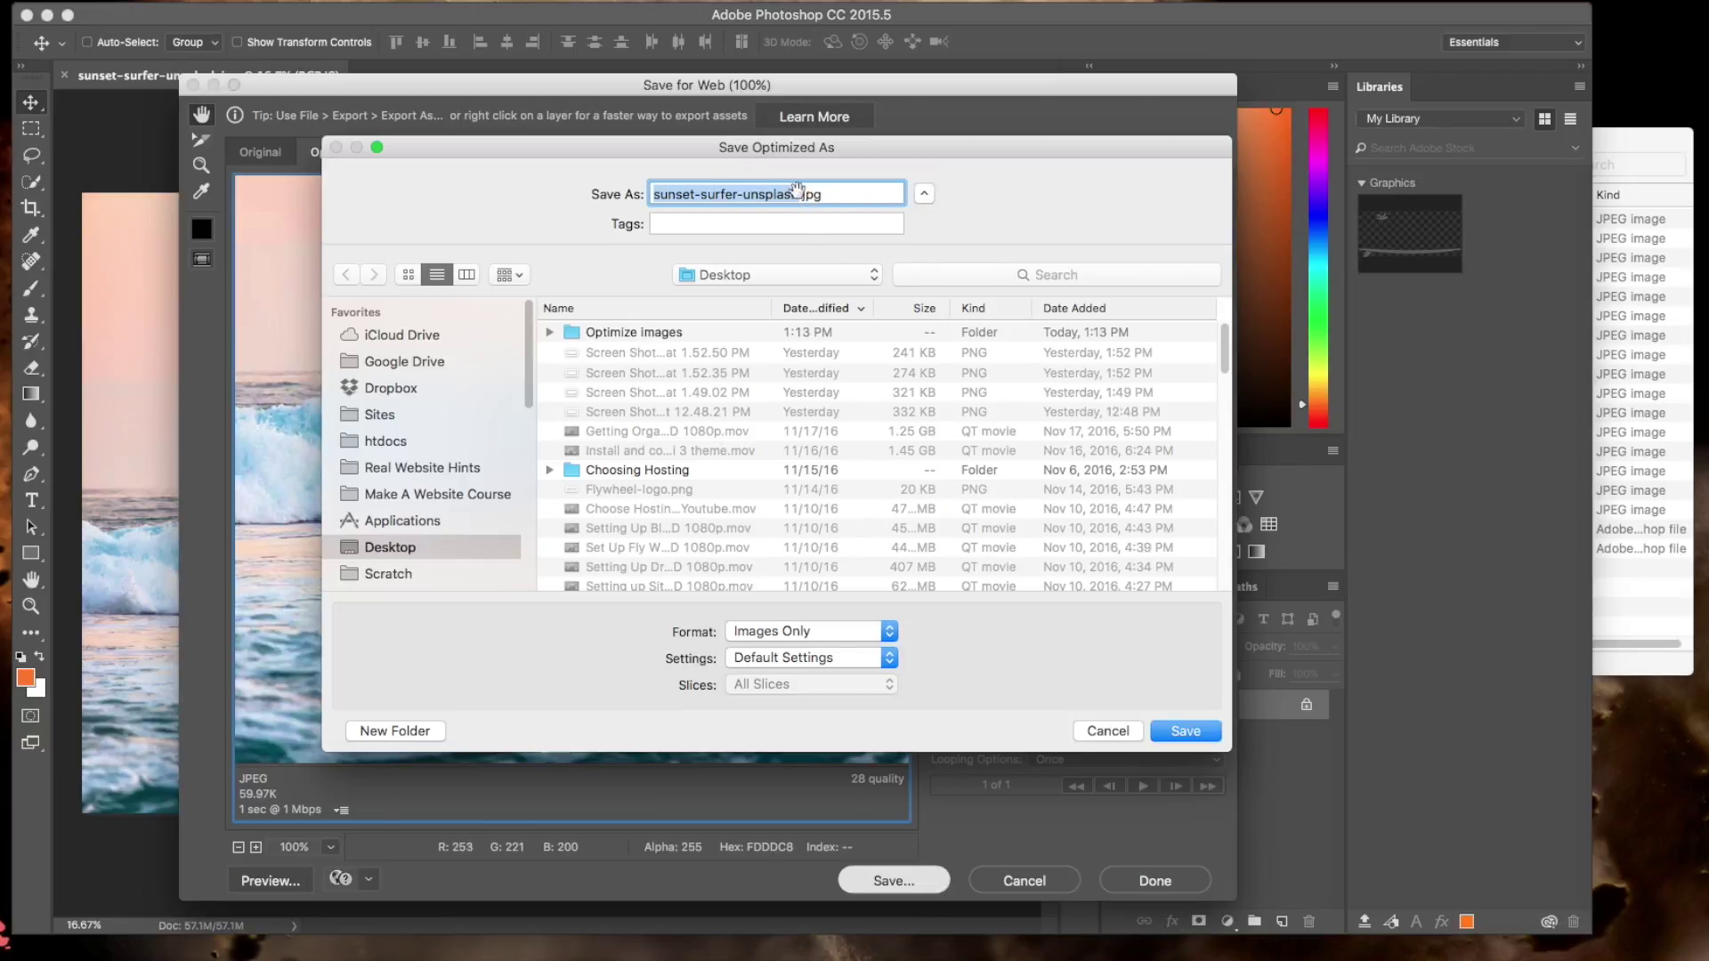
double_click(630, 332)
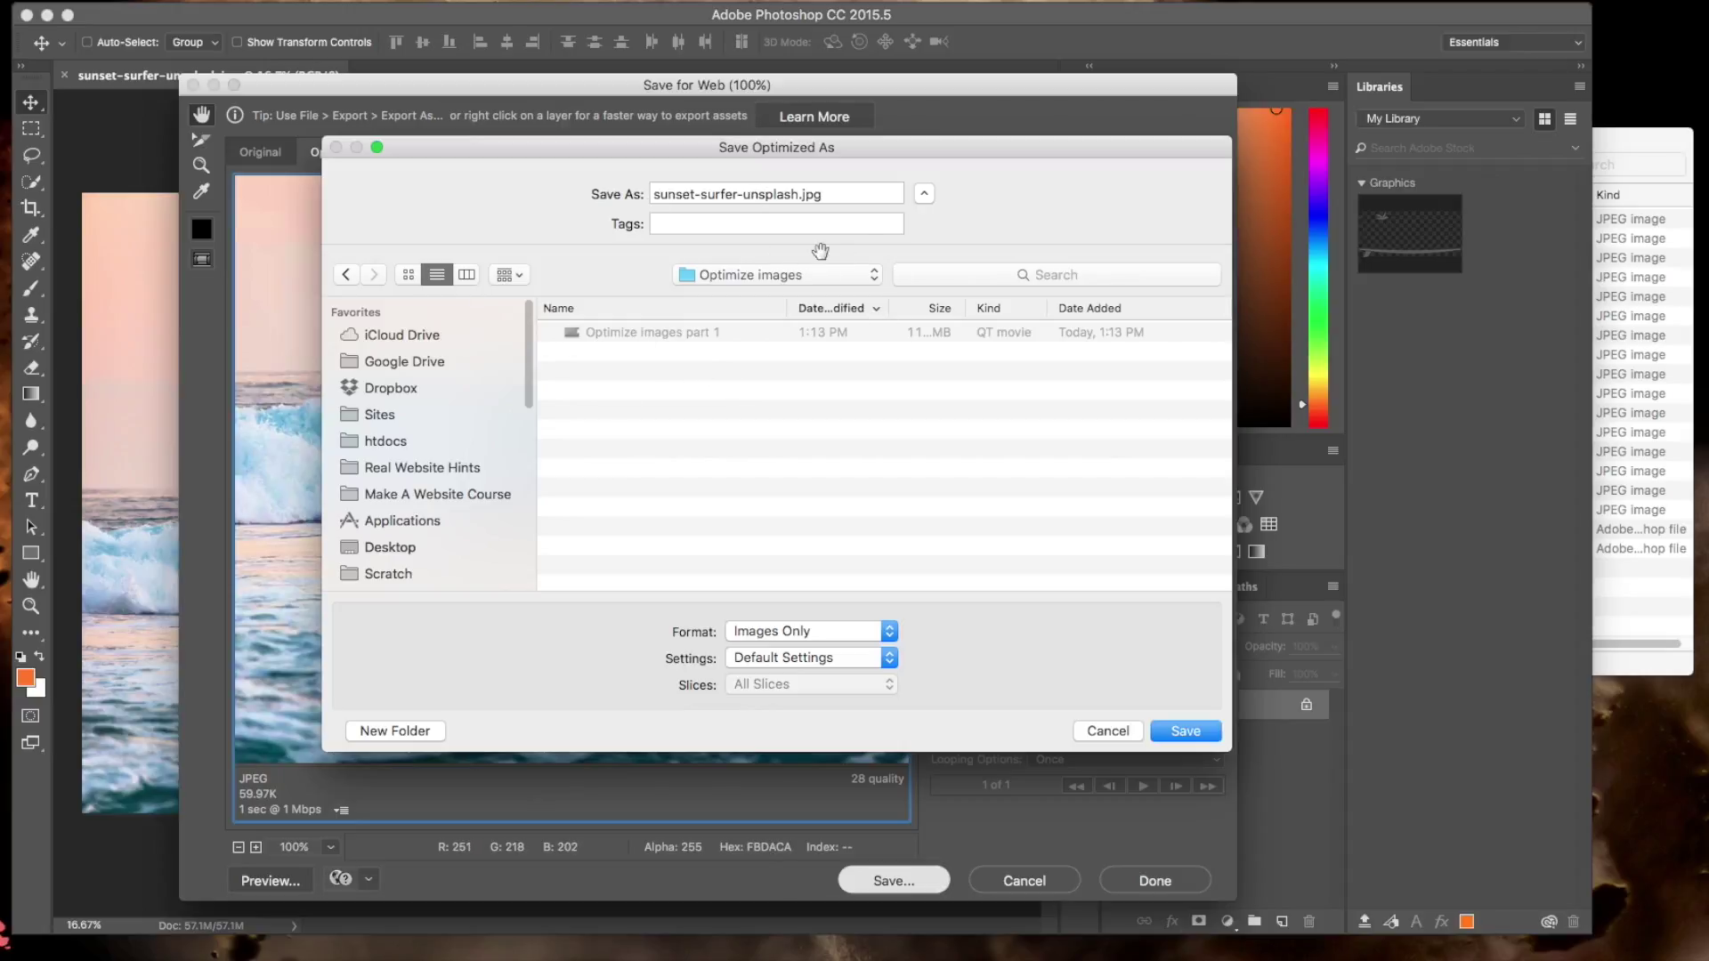
click(1188, 732)
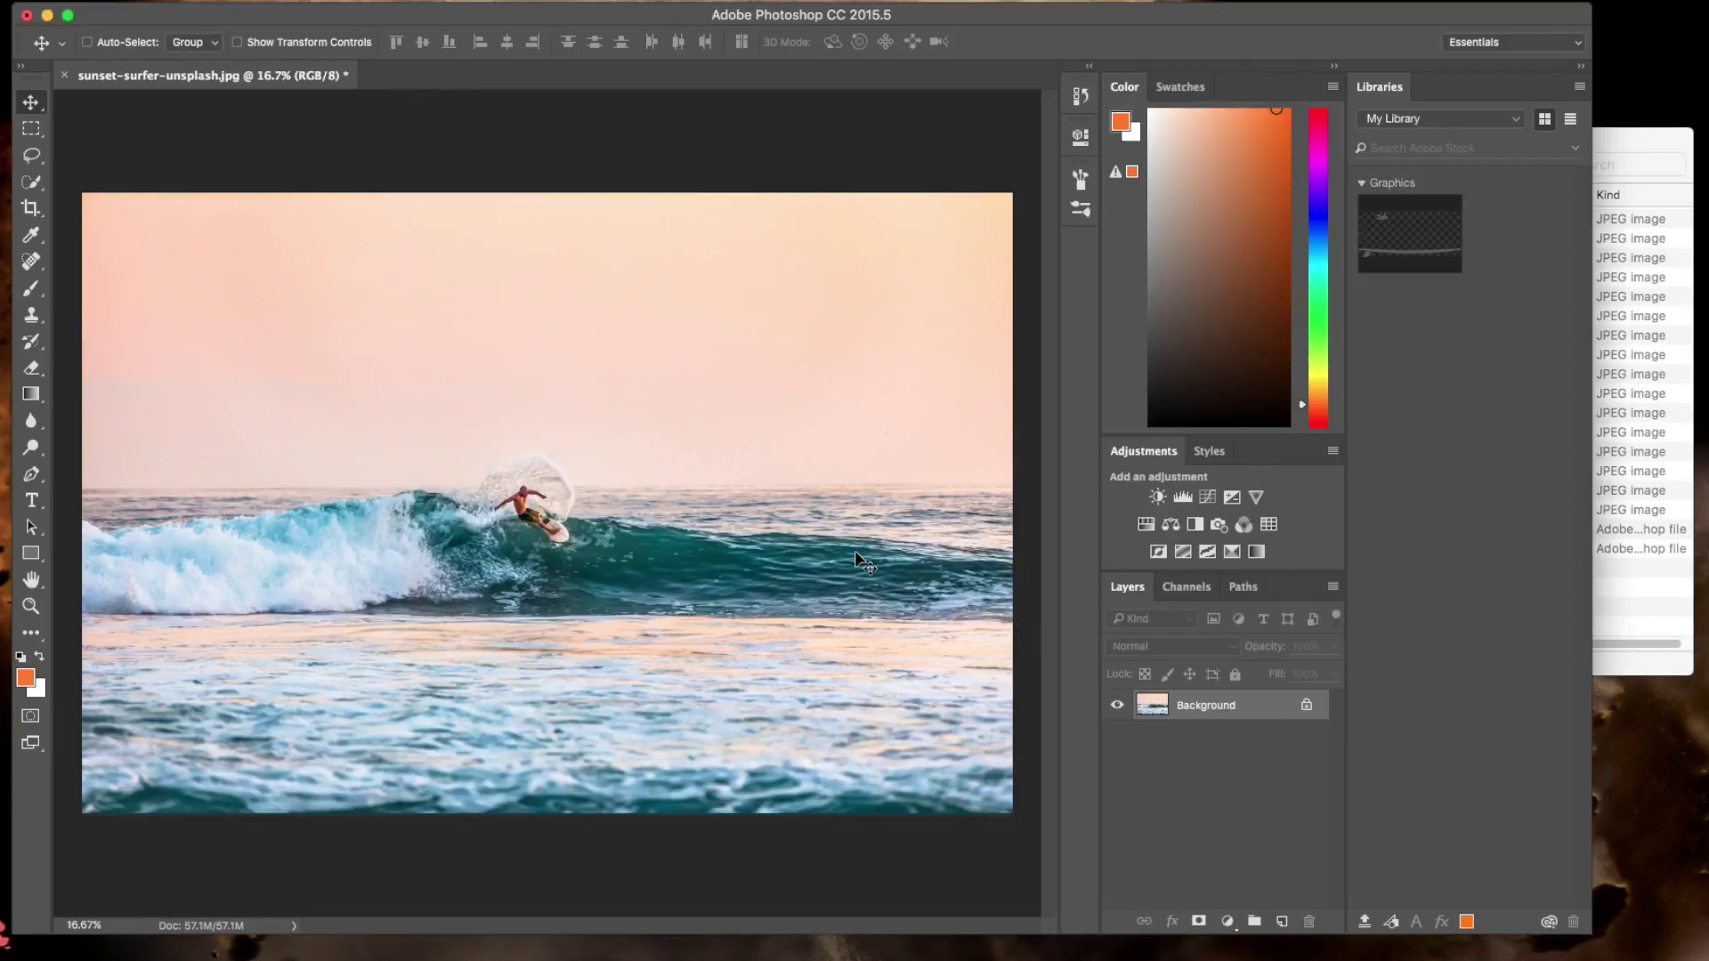